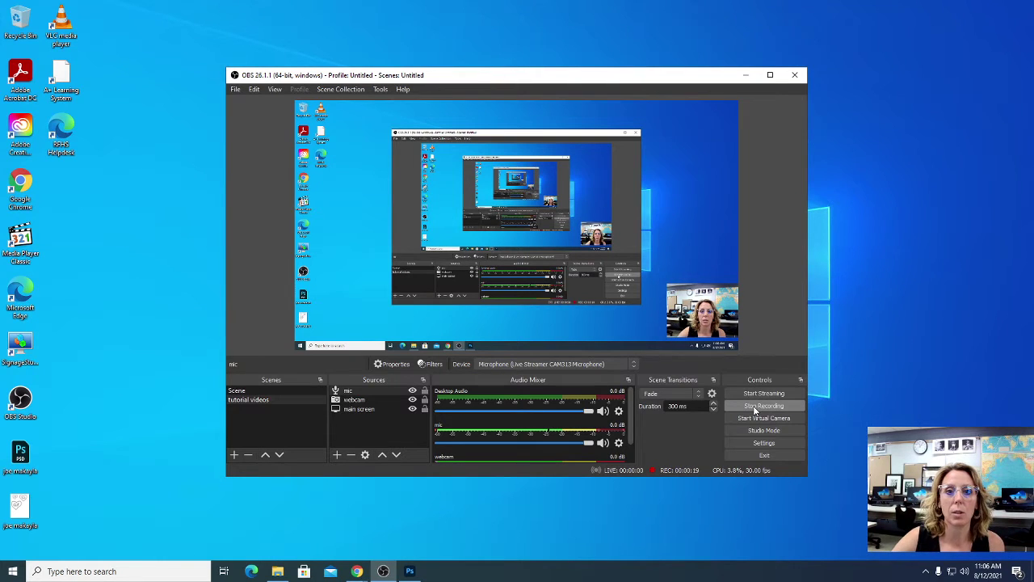
Step: Minimize the recording program's window and switch to Adobe Photoshop 2021
left_click(745, 76)
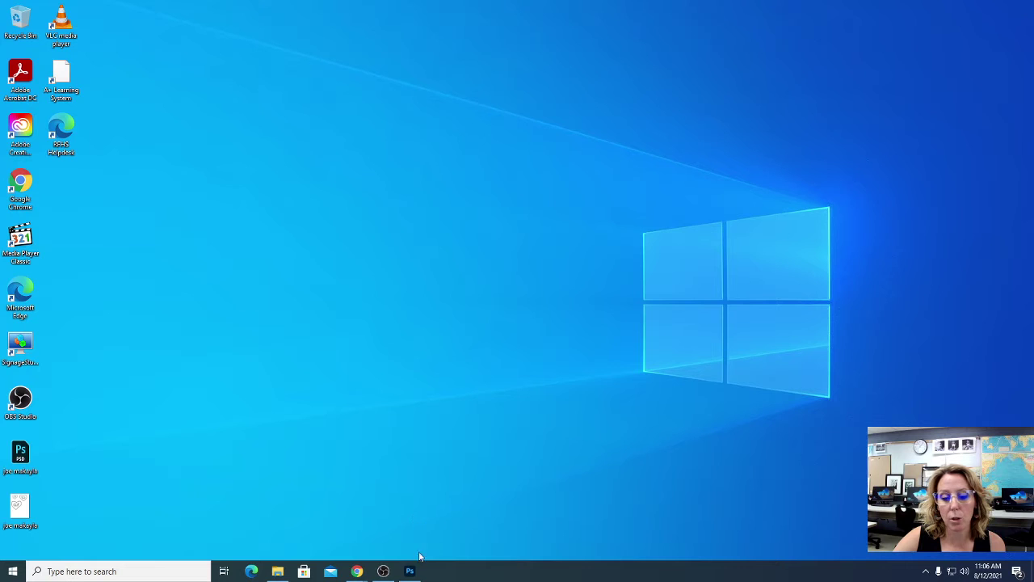
mouse_move(410, 574)
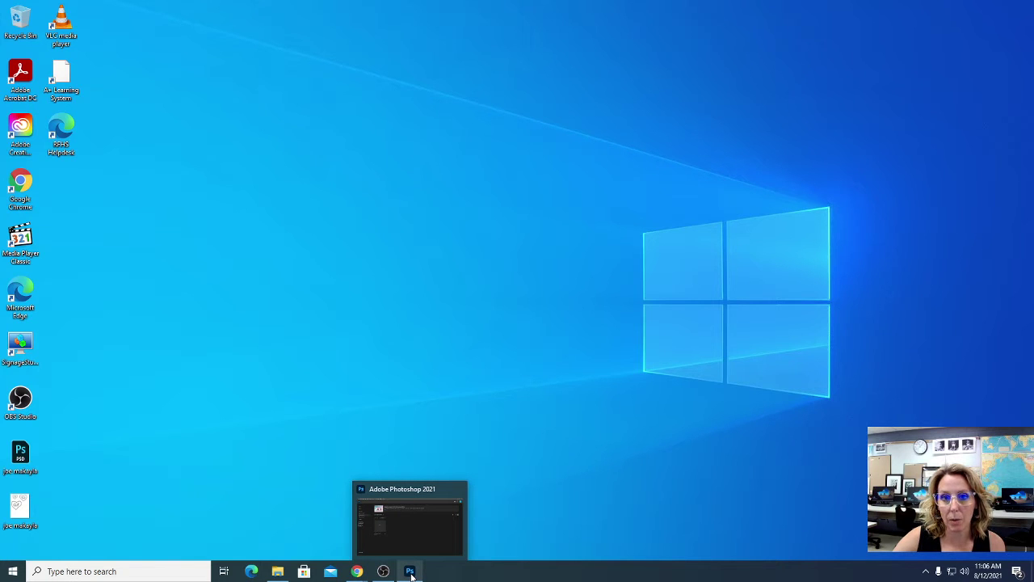
left_click(410, 571)
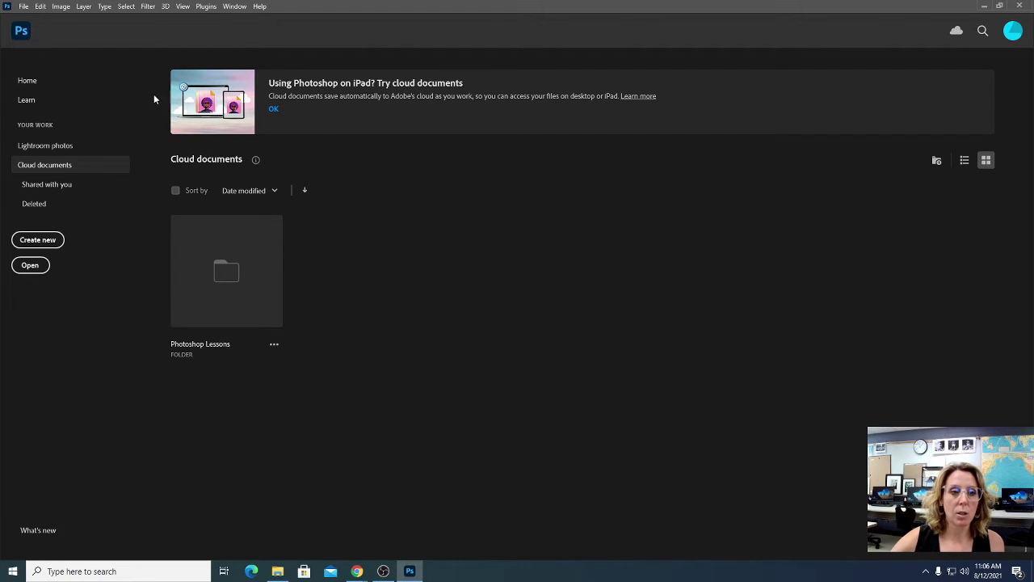
left_click(25, 8)
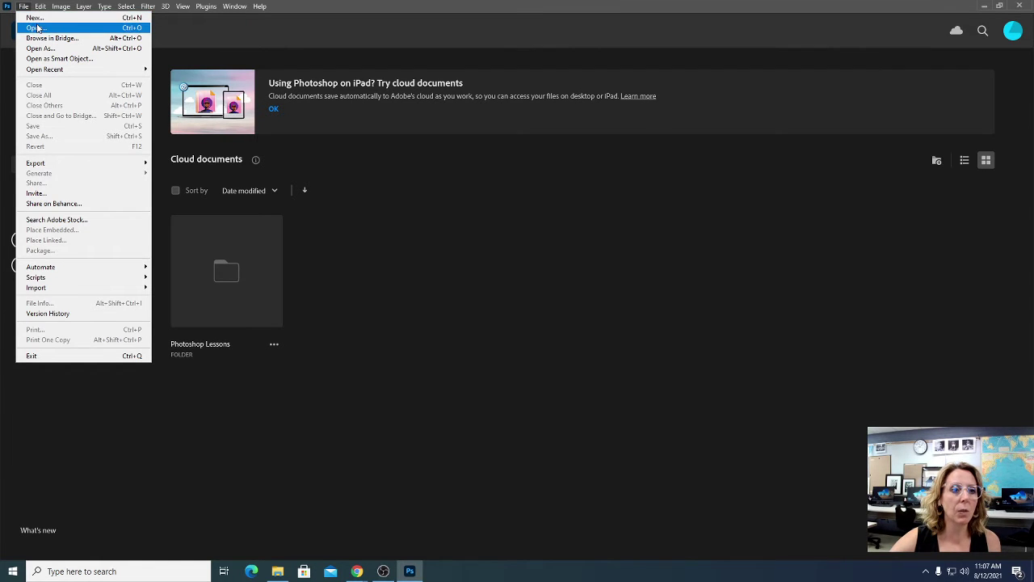
left_click(36, 28)
left_click_drag(371, 19, 699, 202)
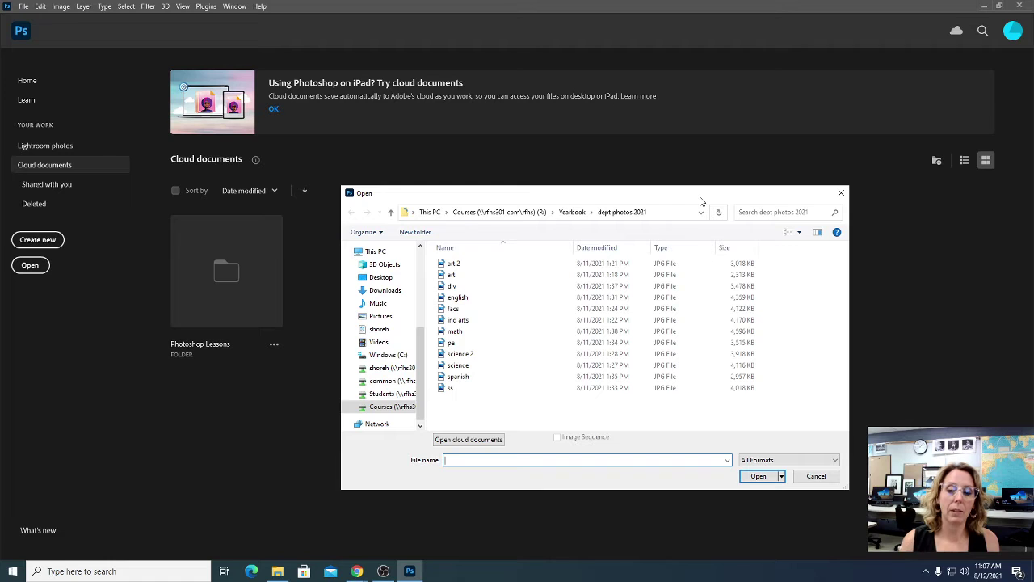
left_click(822, 479)
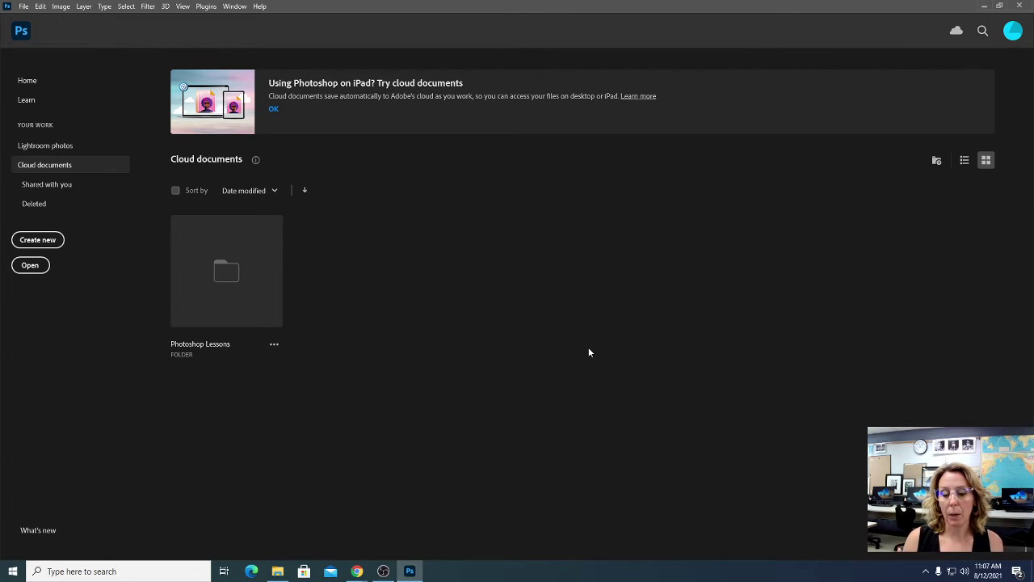
Step: Sort the recent files on the Home screen by Name and set the sorting back to Recent
left_click(30, 81)
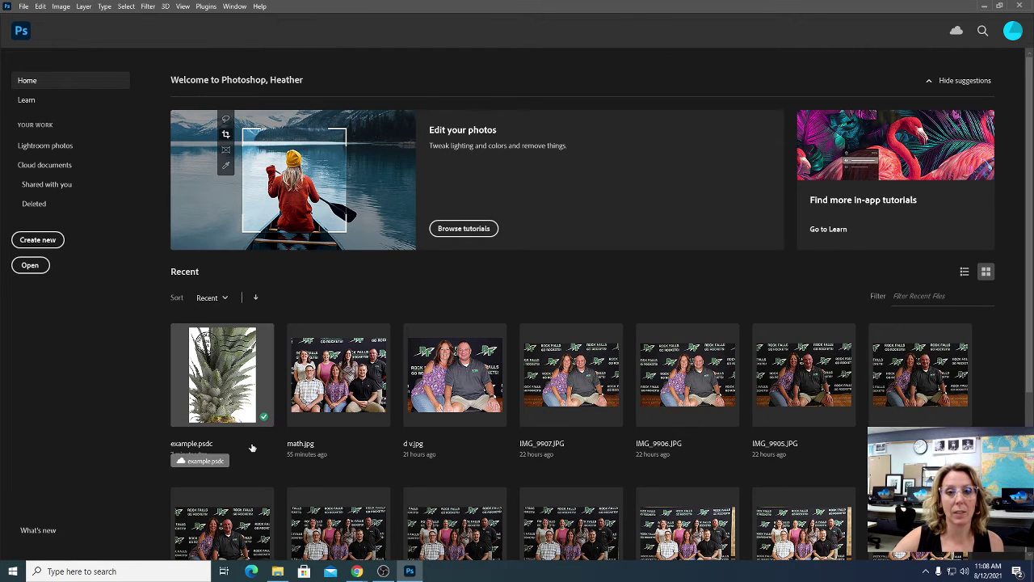
left_click(224, 299)
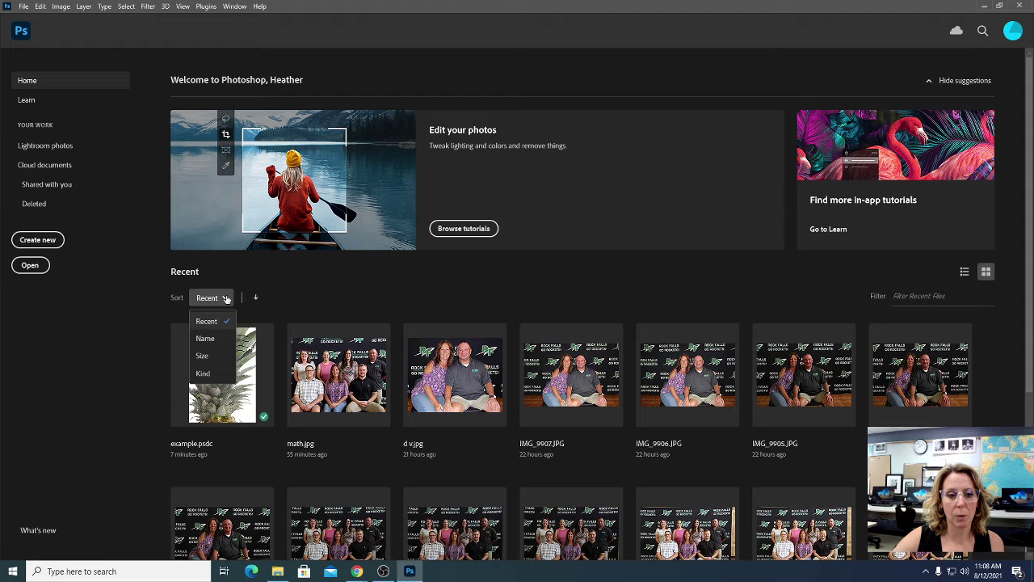
left_click(218, 339)
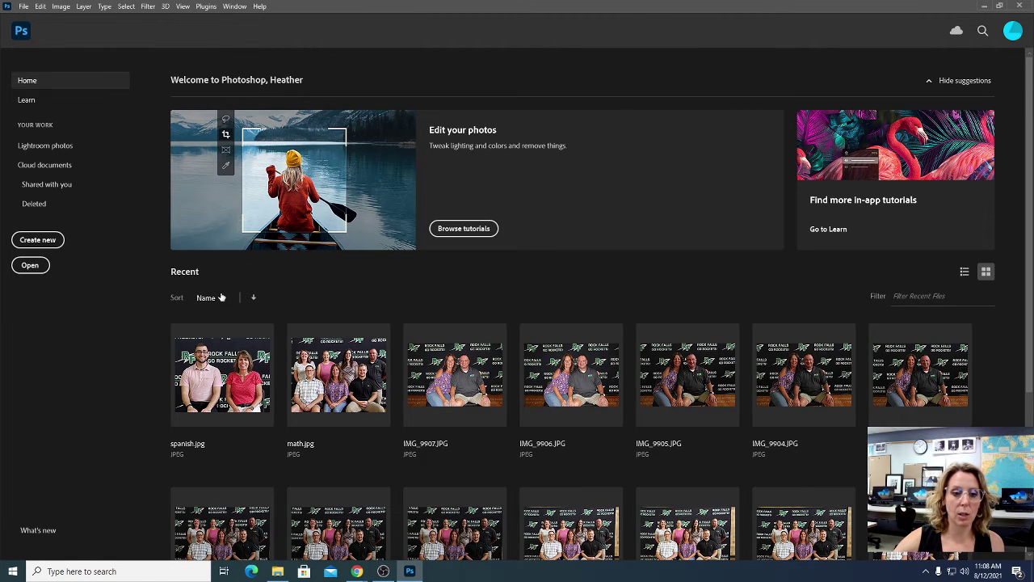
left_click(216, 301)
left_click(206, 320)
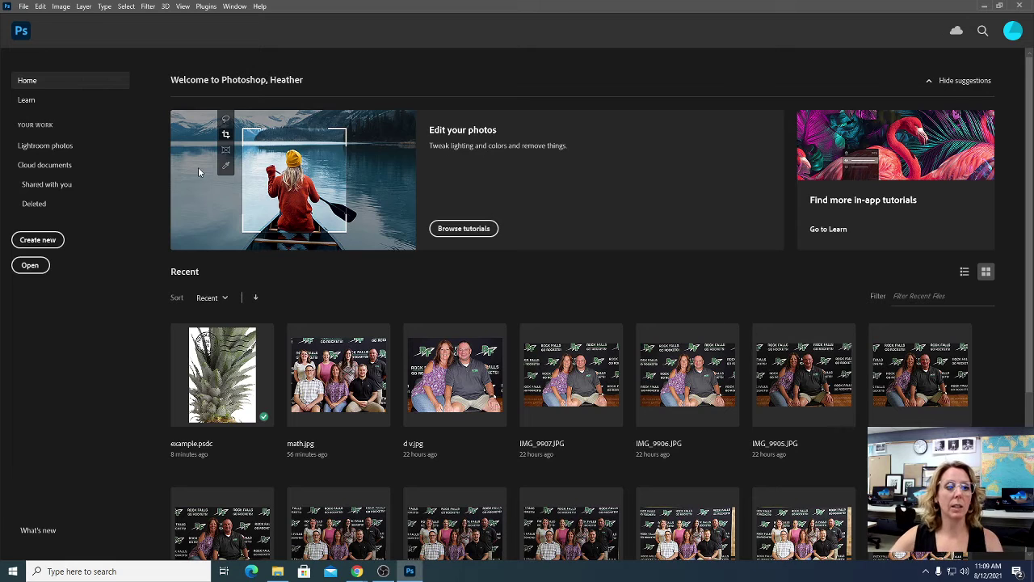
Step: Go to the cloud documents, look inside the Photoshop Lessons folder and return to the cloud documents overview
left_click(60, 167)
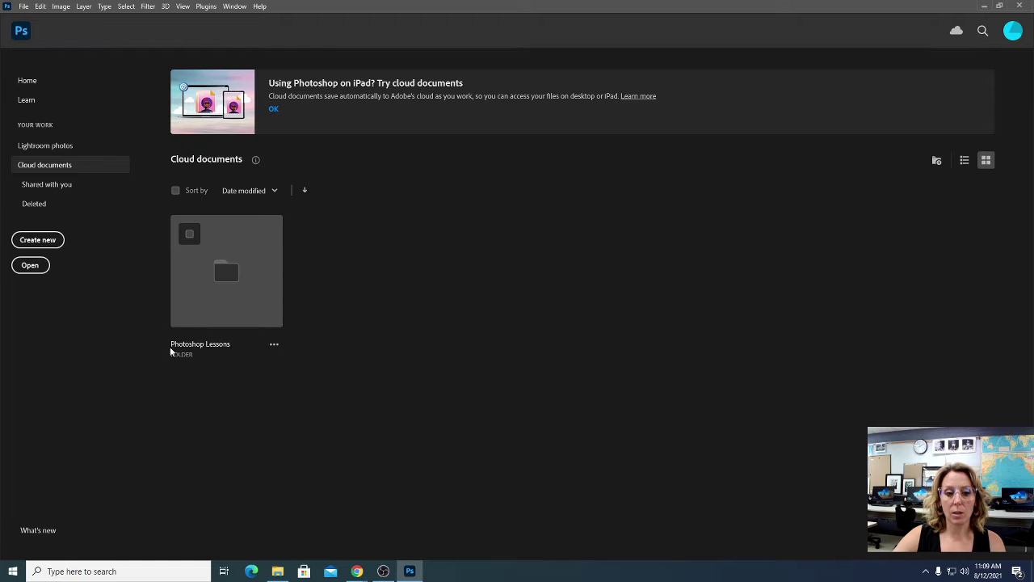
left_click(937, 161)
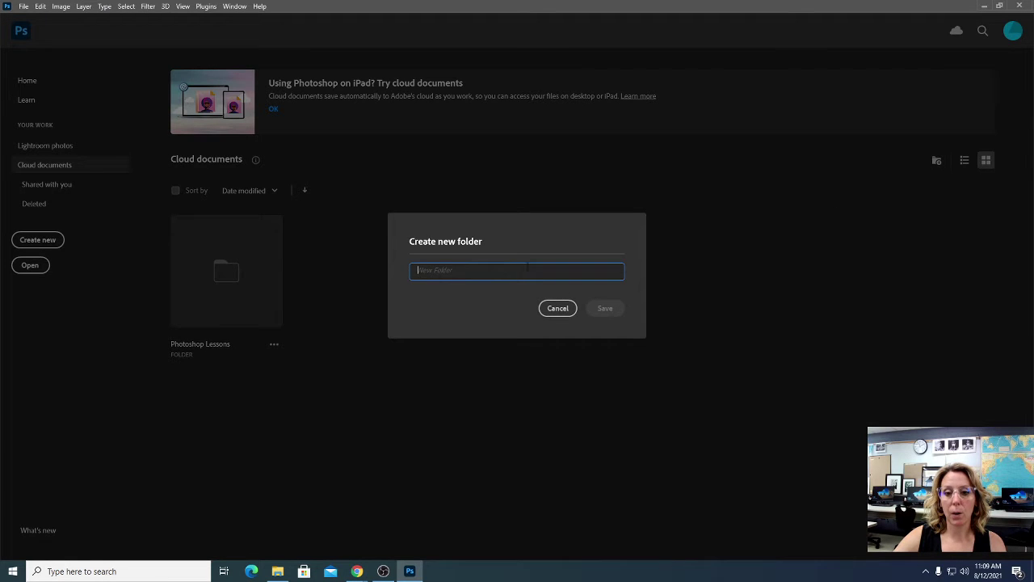
left_click(558, 308)
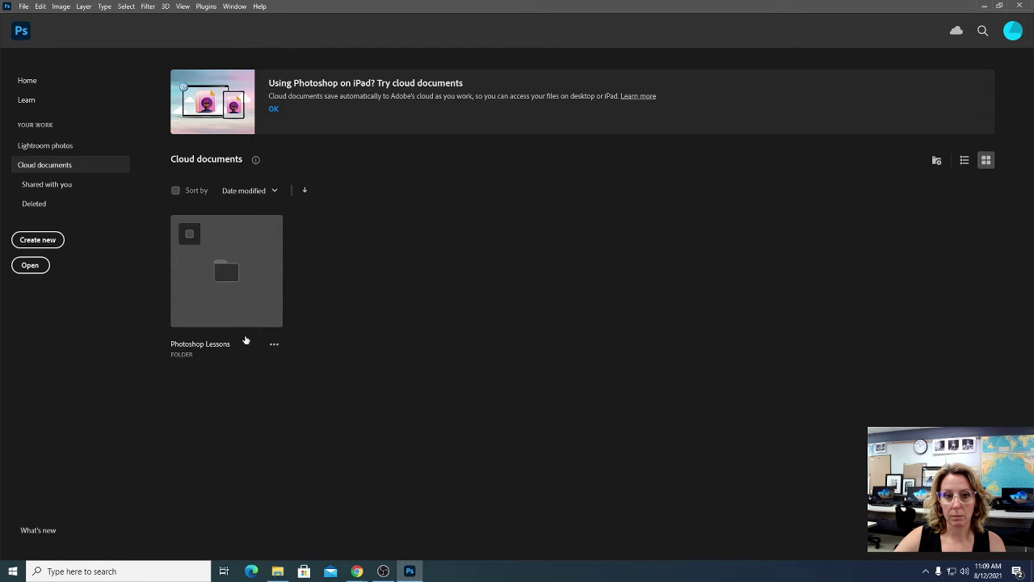
left_click(228, 272)
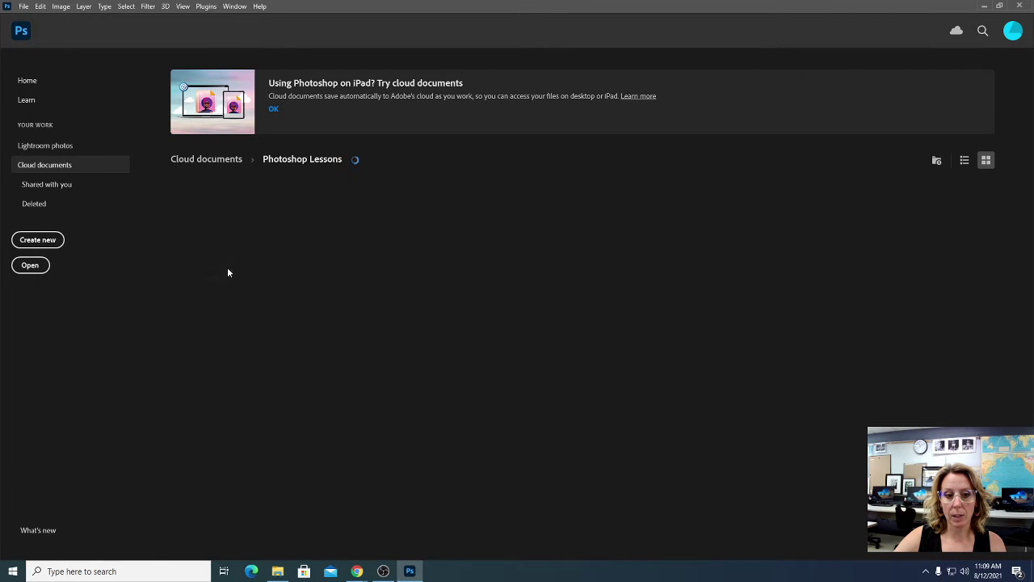
left_click(214, 161)
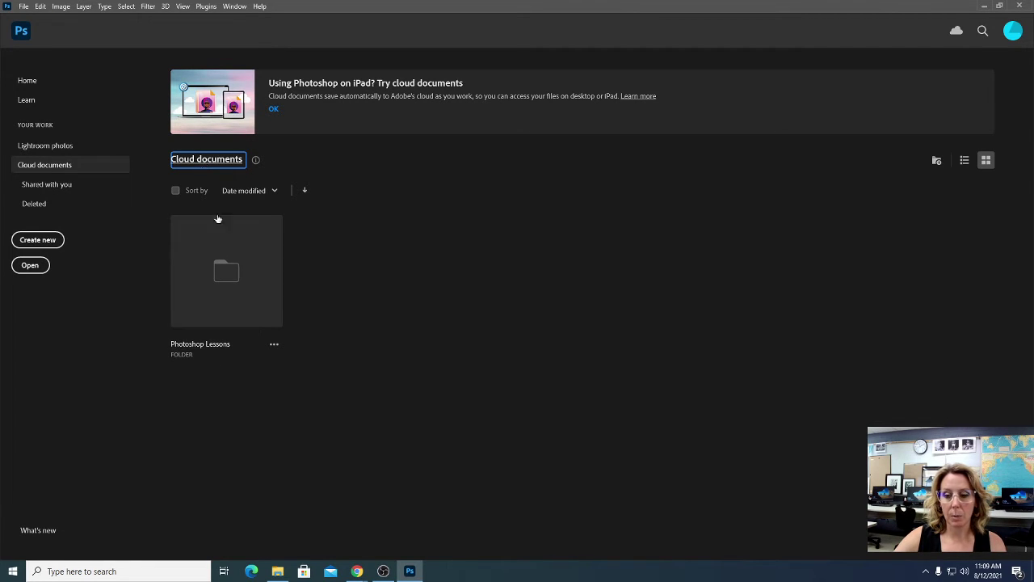
Step: Create a new cloud documents folder named "my projects"
left_click(936, 161)
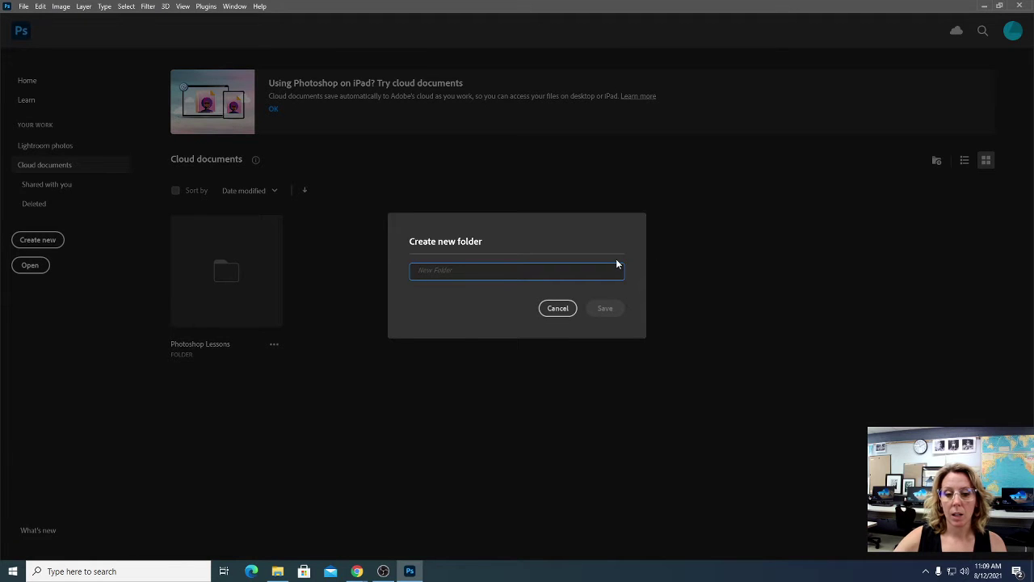
type("muy")
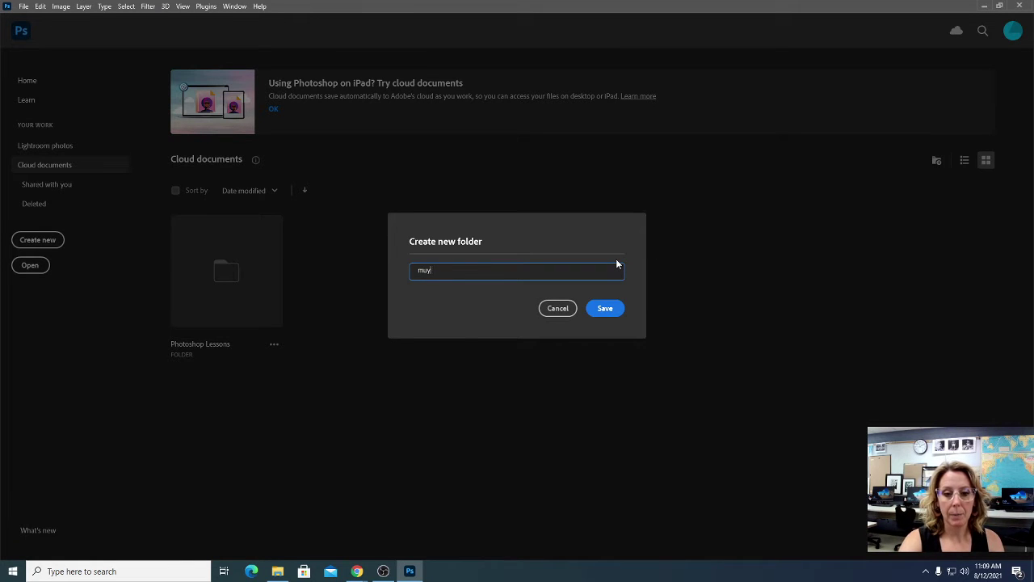
key("BackSpace")
key("BackSpace")
type("y projects")
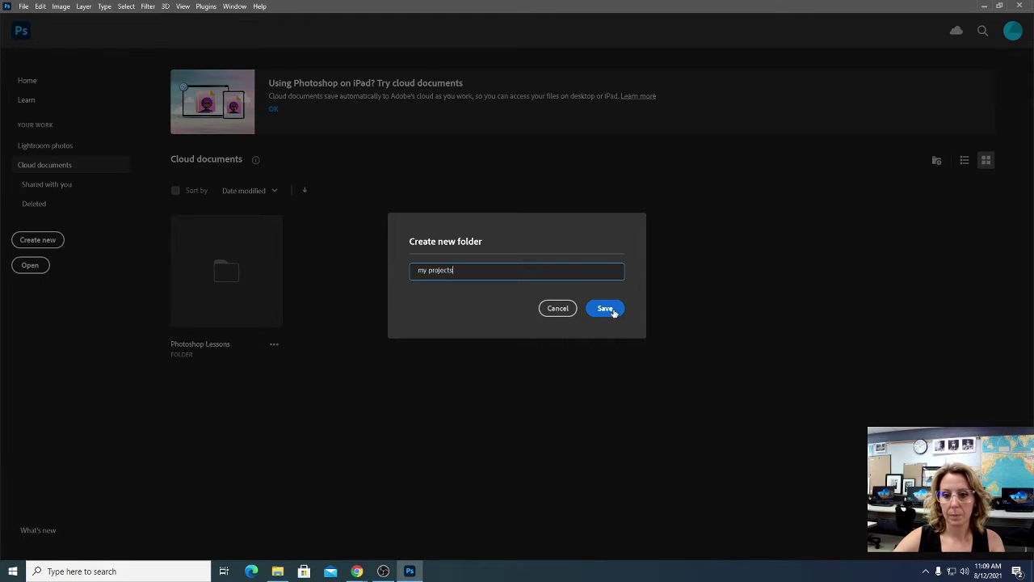
left_click(612, 310)
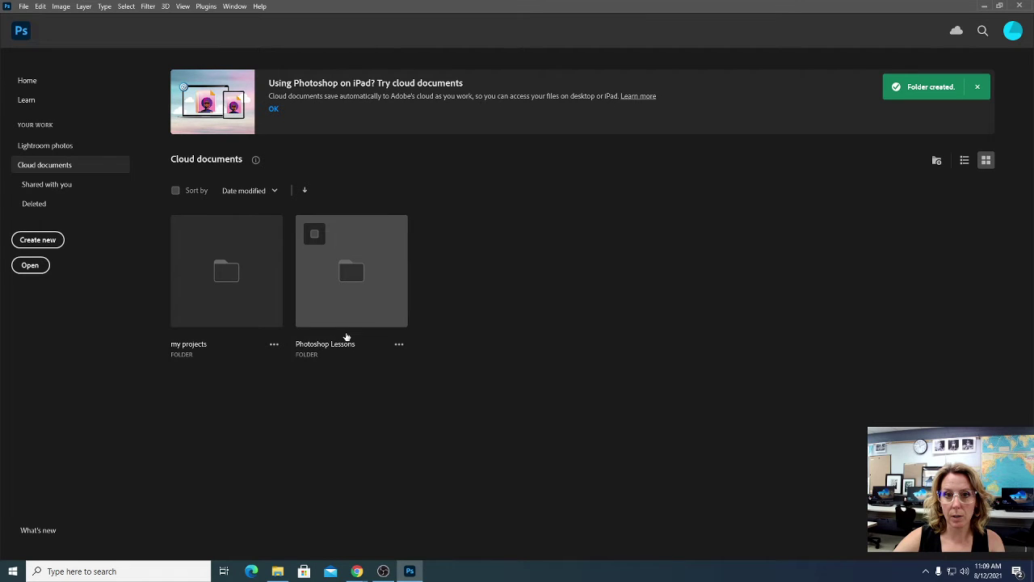
Step: Create another cloud documents folder named "my photos"
left_click(935, 161)
type("my photos")
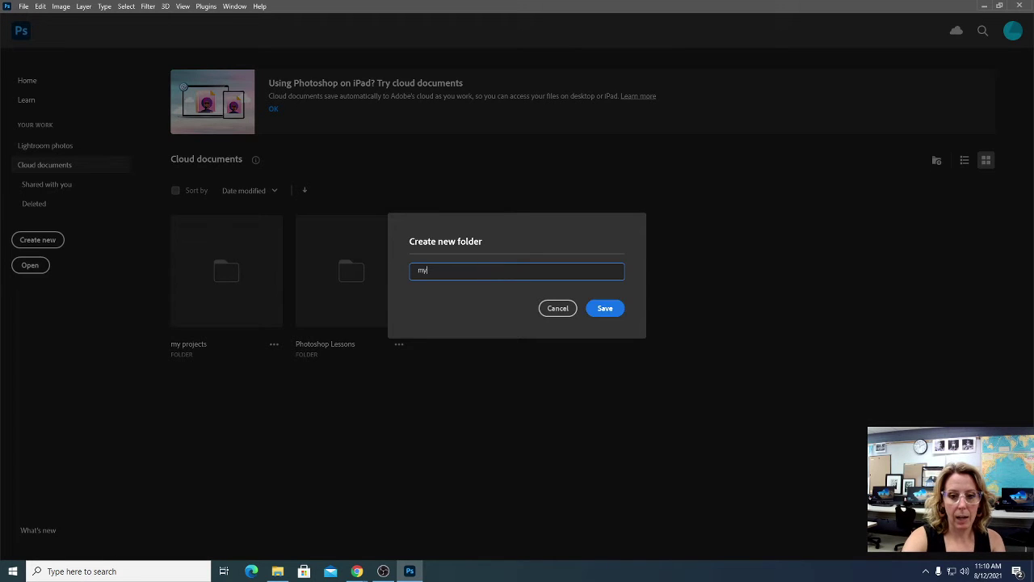
left_click(619, 311)
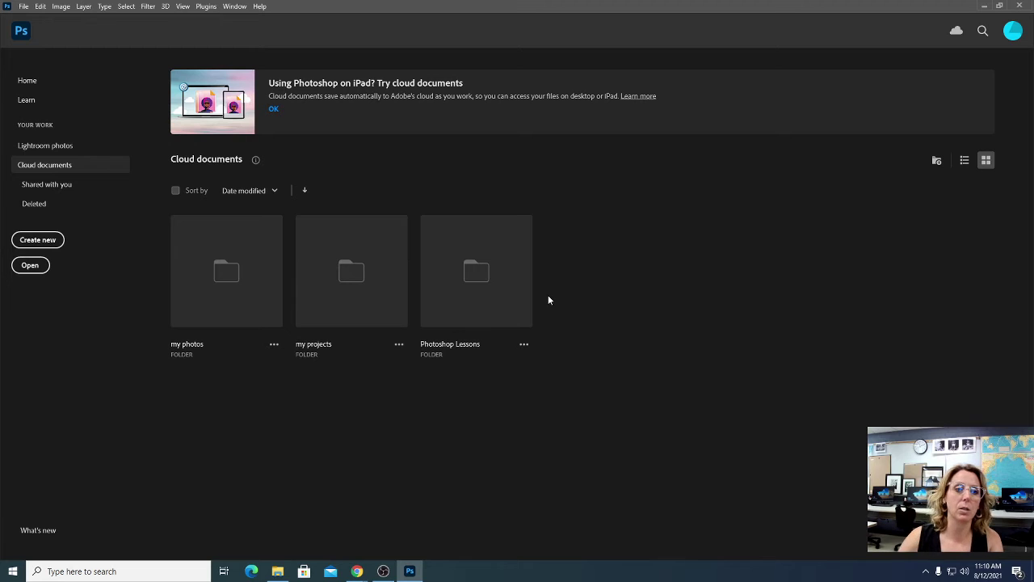
Step: Browse for a file to open in the Lesson01 folder, under Art, computer graphics lessons, Photoshop lessons on the Courses (R:) drive
left_click(24, 7)
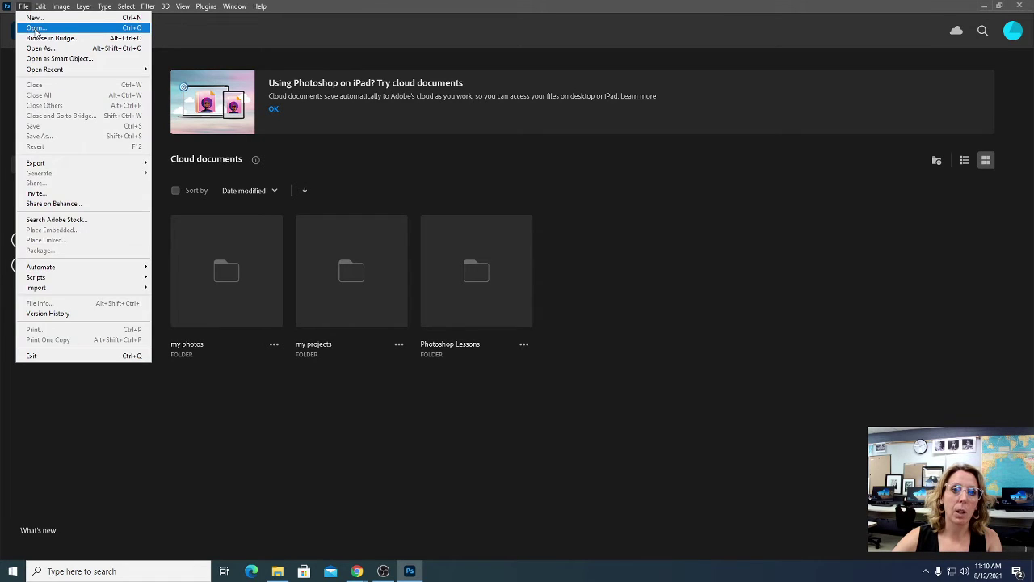
left_click(36, 28)
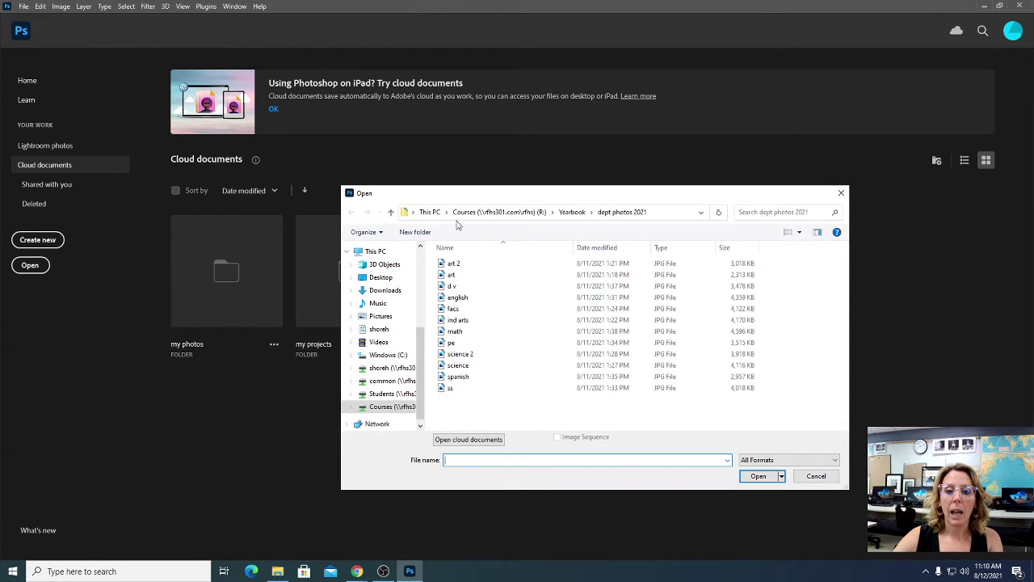
left_click_drag(465, 202, 407, 69)
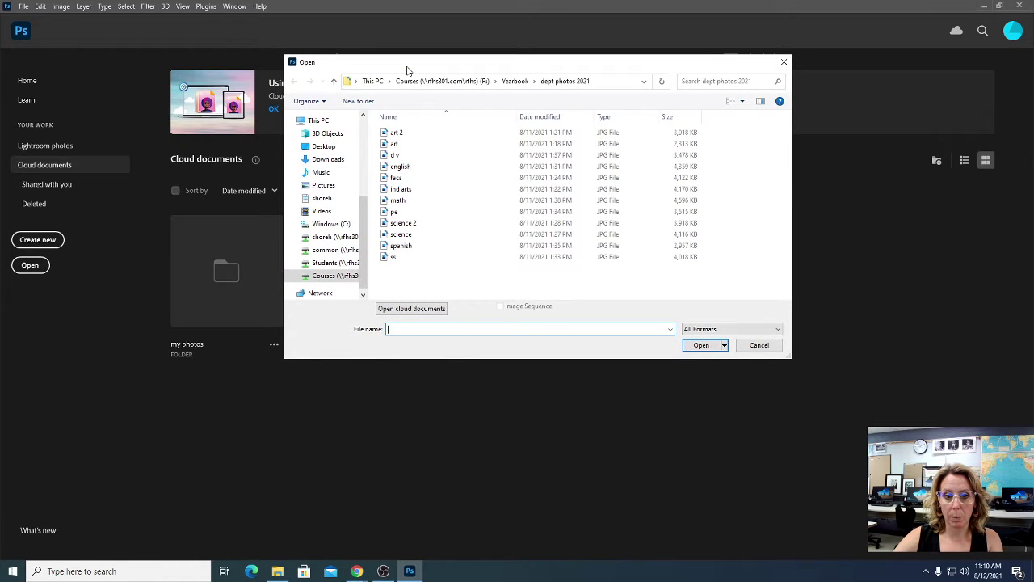
scroll(364, 216, "down", 1)
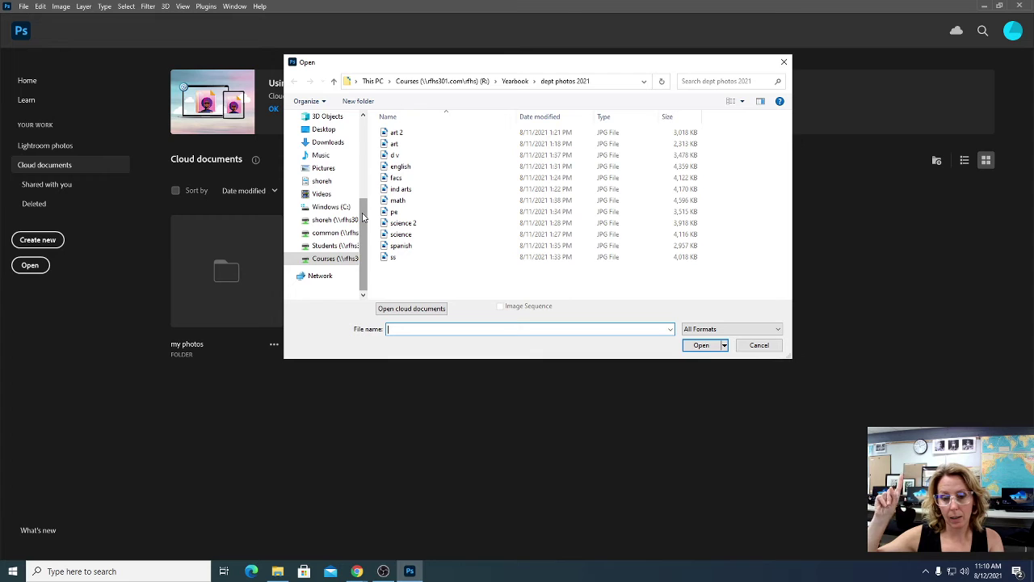
left_click(331, 259)
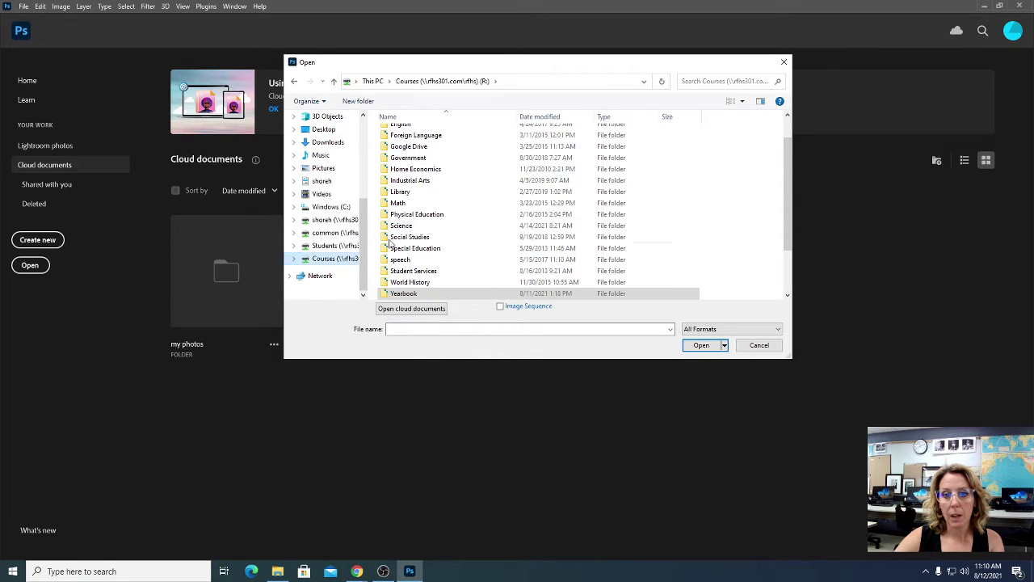
scroll(439, 215, "up", 1)
double_click(395, 132)
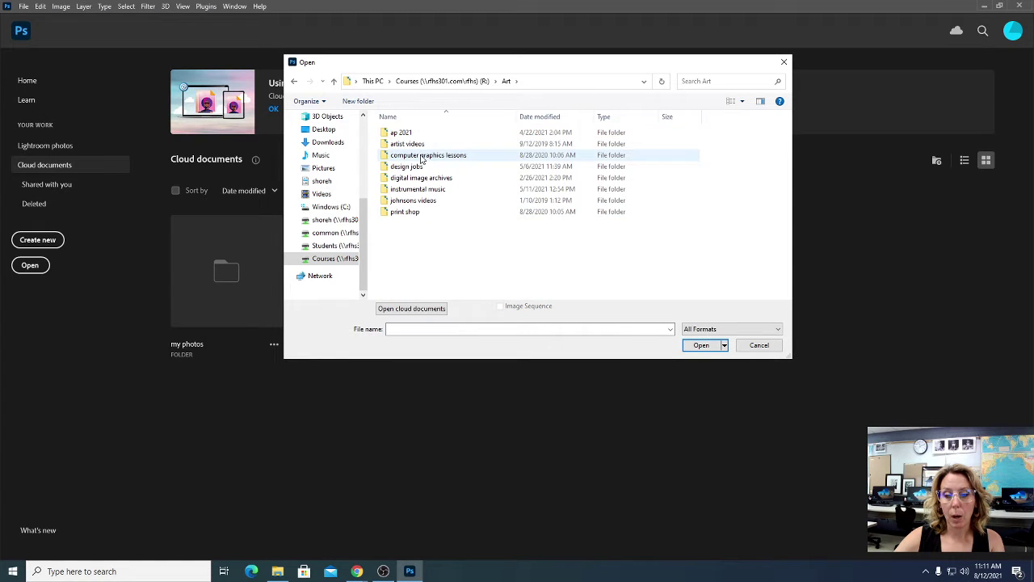
double_click(422, 155)
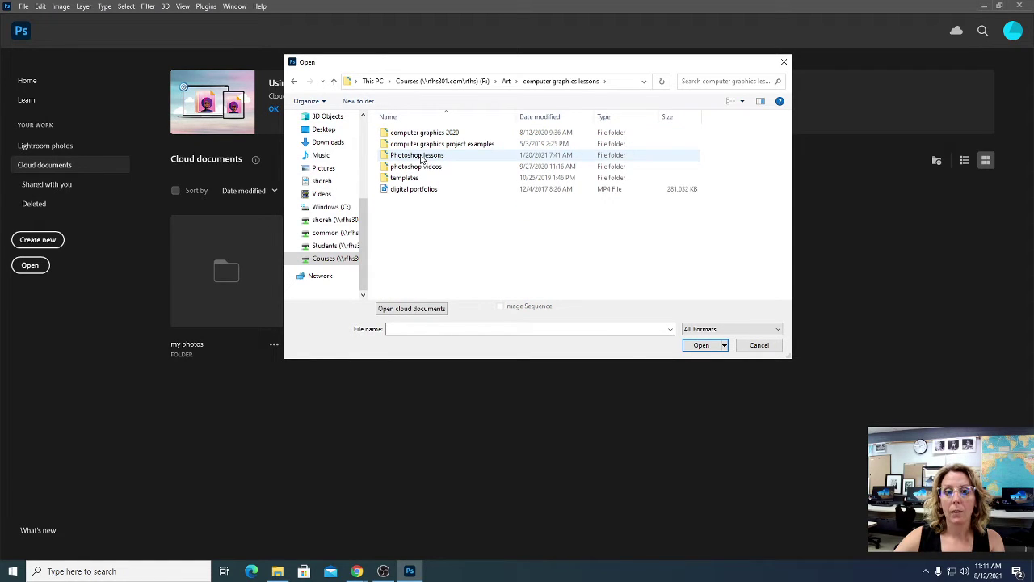
double_click(417, 155)
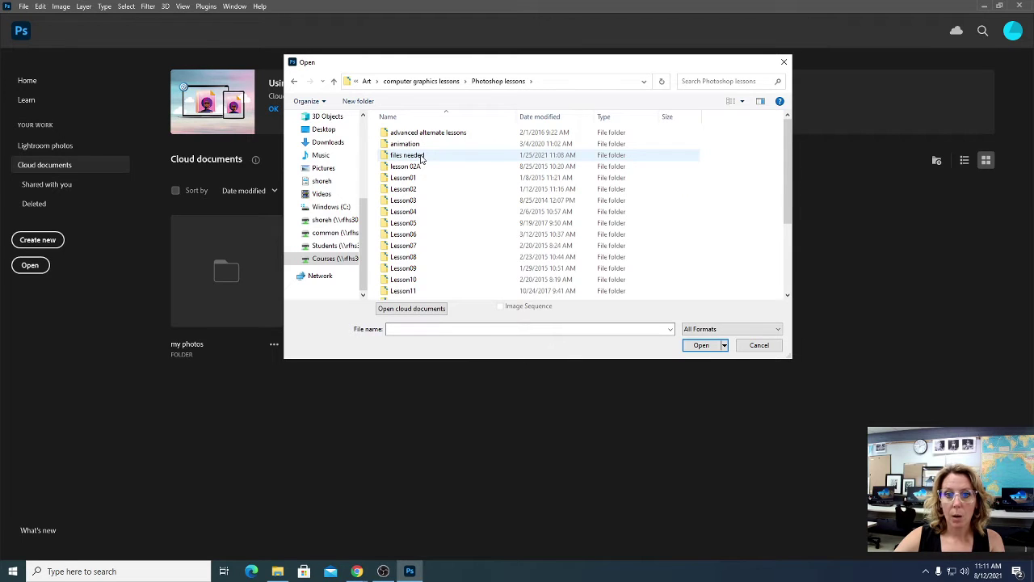
double_click(417, 179)
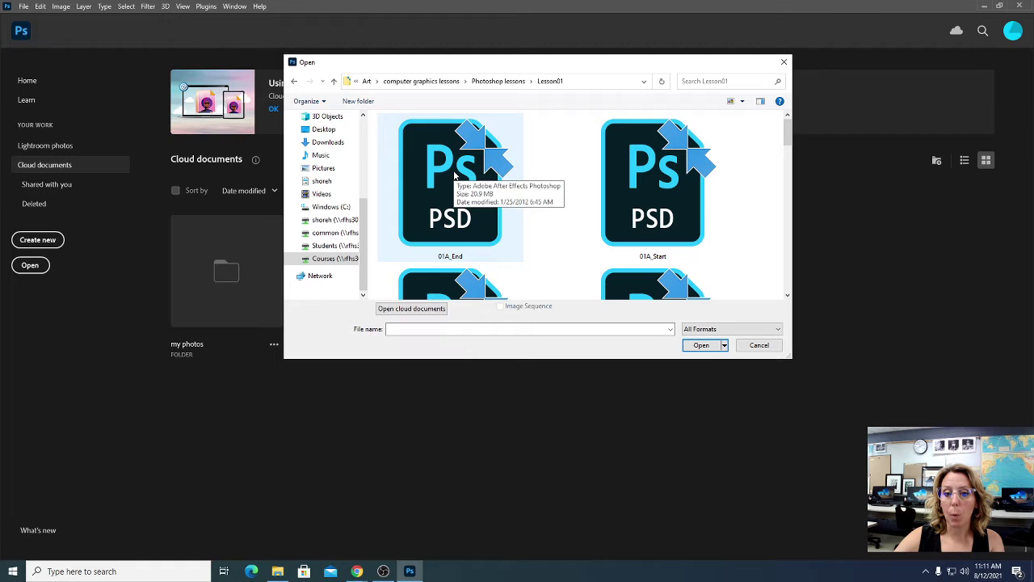
Step: Open the files 01A_End and 01A_Start together from the Lesson01 folder
left_click(455, 181)
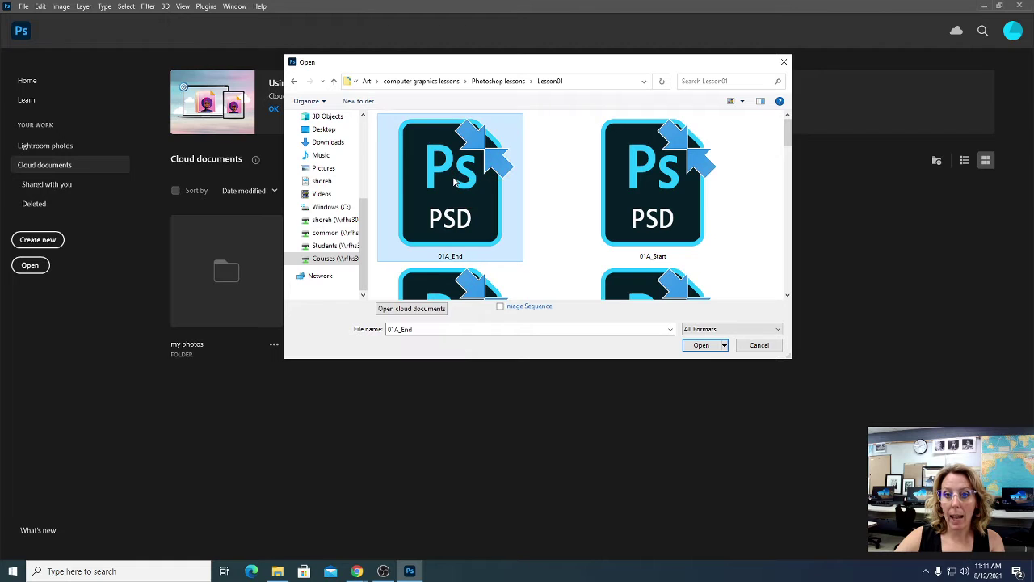
left_click(644, 183, "ctrl")
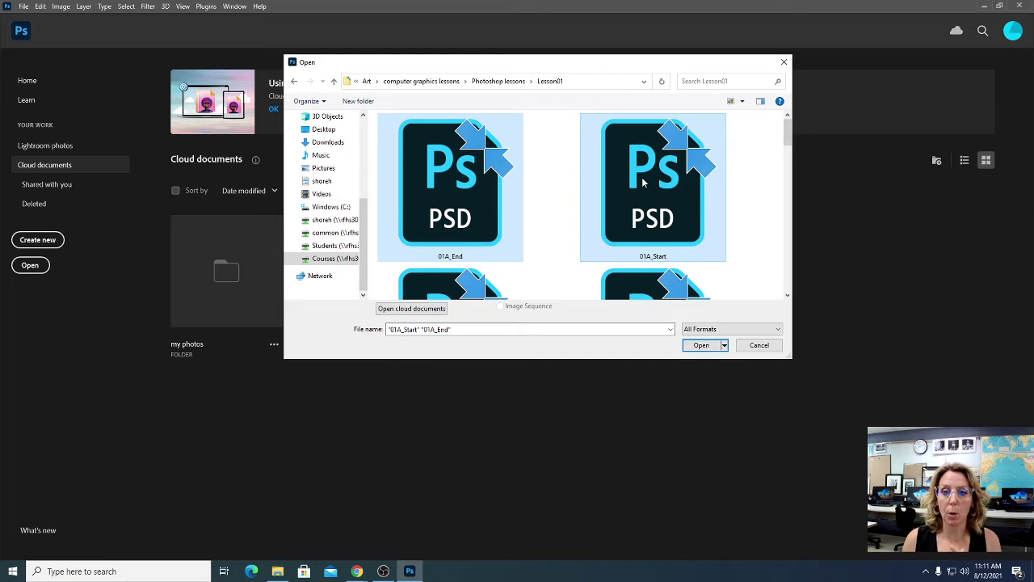
left_click(700, 345)
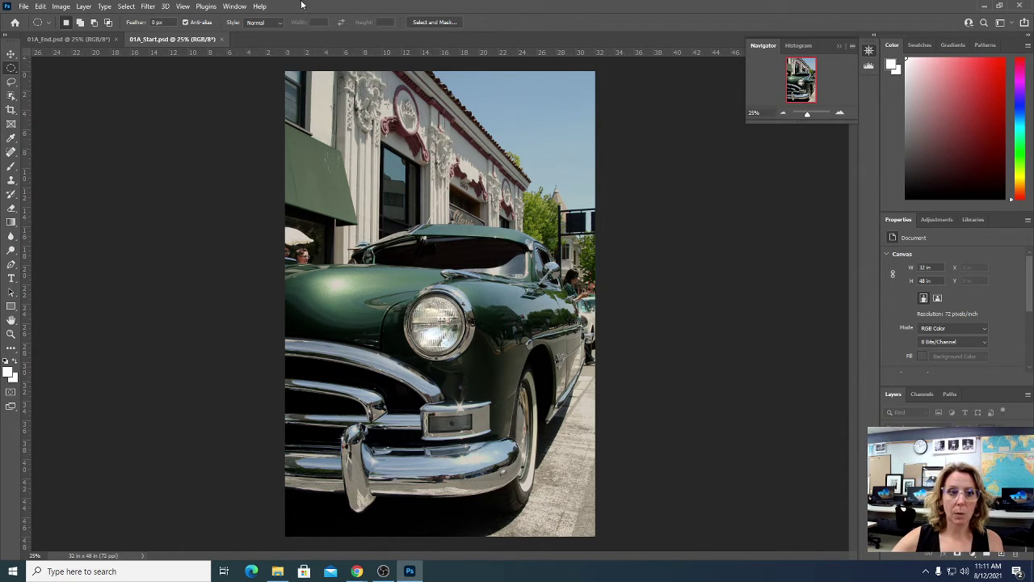
Step: Compare the 01A_End.psd and 01A_Start.psd documents by switching between them, finishing on 01A_End.psd
left_click(81, 38)
left_click(171, 41)
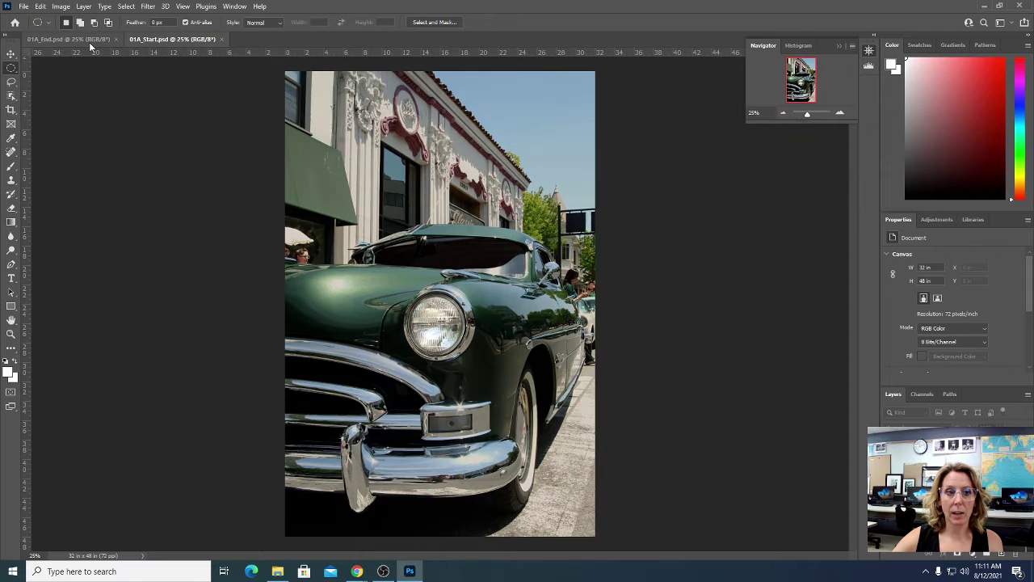
left_click(86, 39)
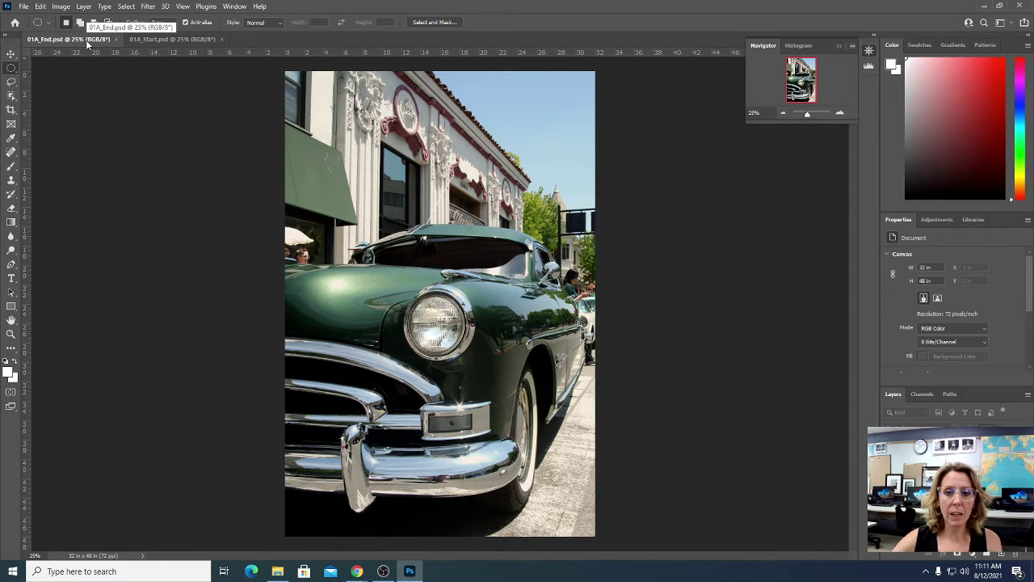
Step: Undock 01A_End.psd and 01A_Start.psd into floating windows and place them side by side for comparison
left_click_drag(87, 40, 132, 123)
left_click_drag(88, 39, 475, 137)
left_click_drag(289, 127, 272, 59)
left_click_drag(475, 137, 490, 68)
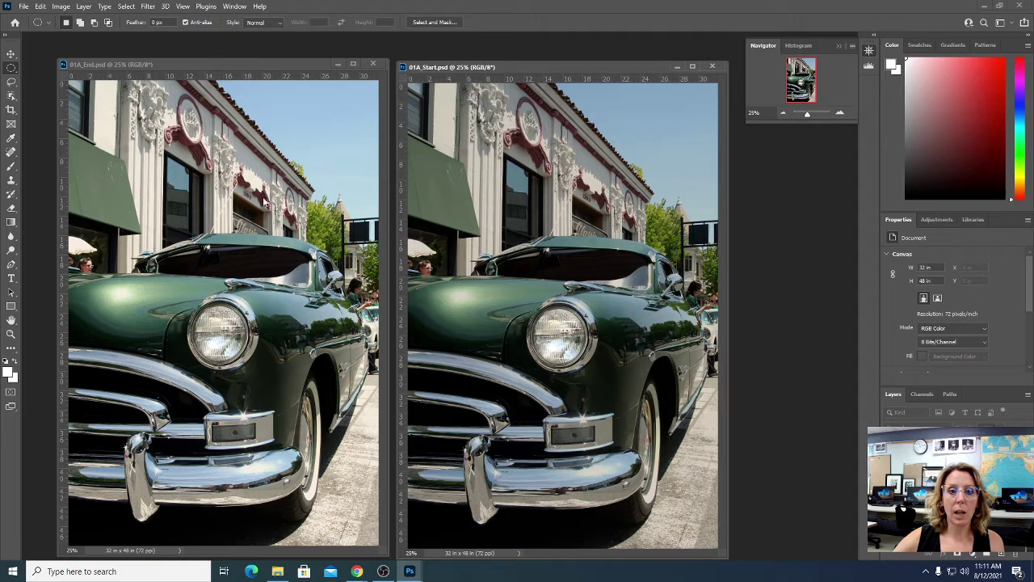
Step: Close the 01A_End.psd document and reposition the remaining 01A_Start.psd window in the space it frees
left_click(374, 64)
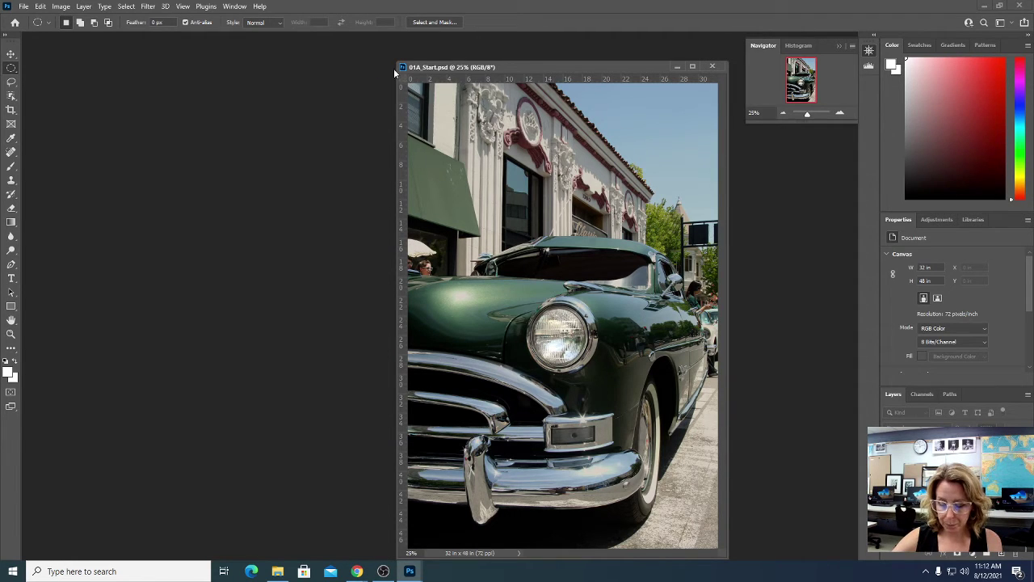
left_click_drag(497, 67, 241, 48)
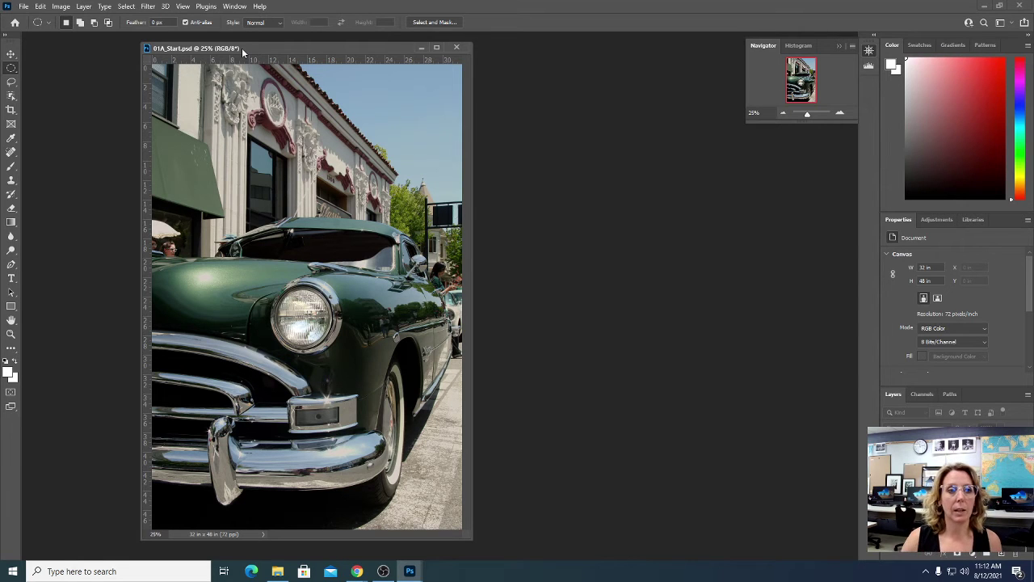
Step: Save 01A_Start.psd as "lesson 1a" in the Photoshop Lessons folder of the cloud documents
left_click(23, 6)
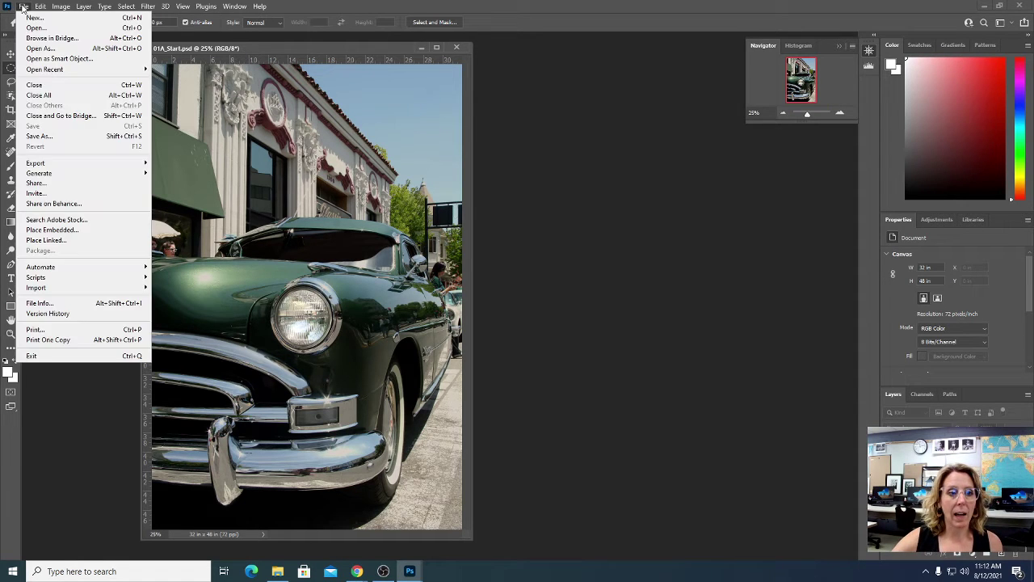
left_click(60, 135)
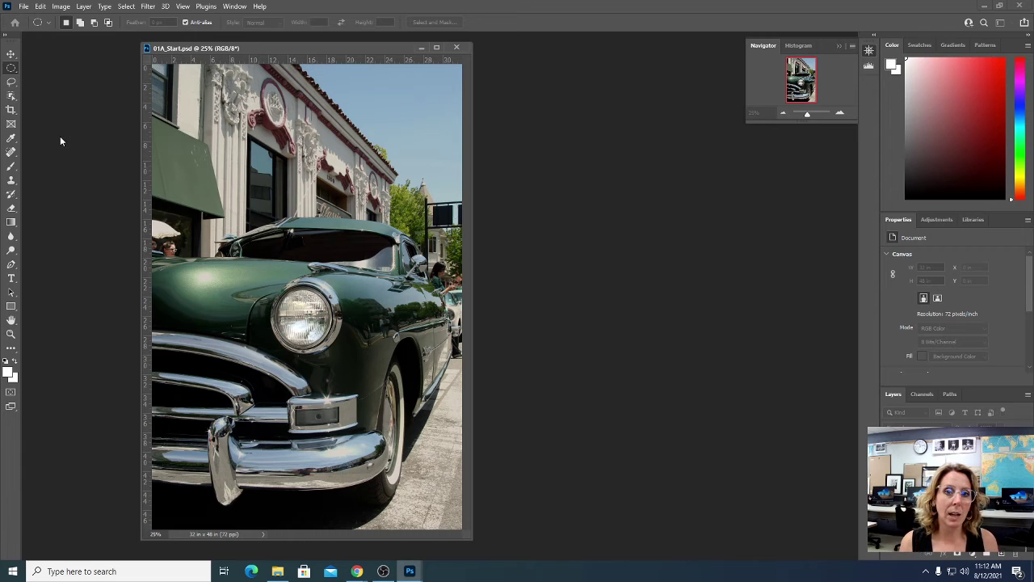
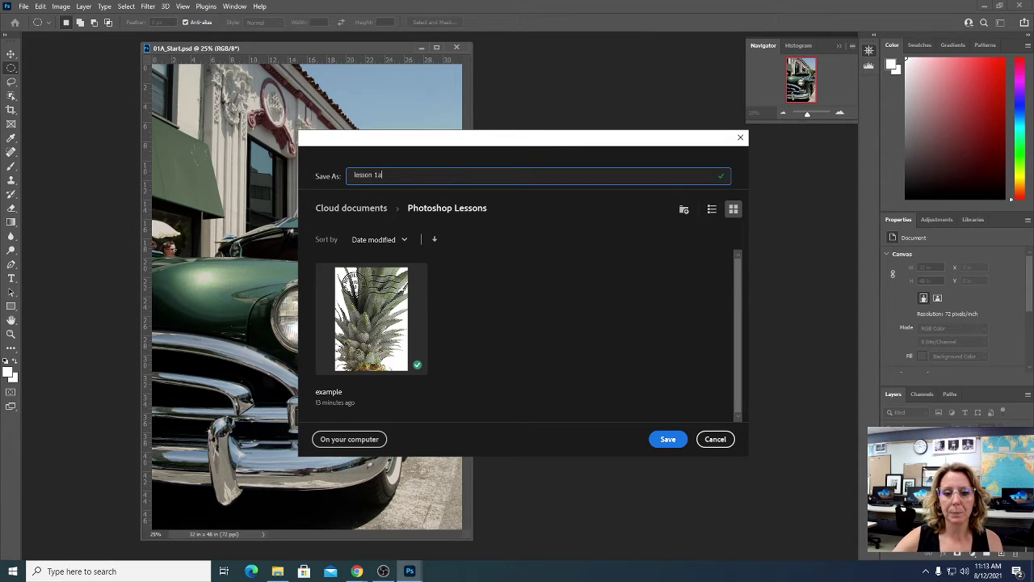
left_click(668, 438)
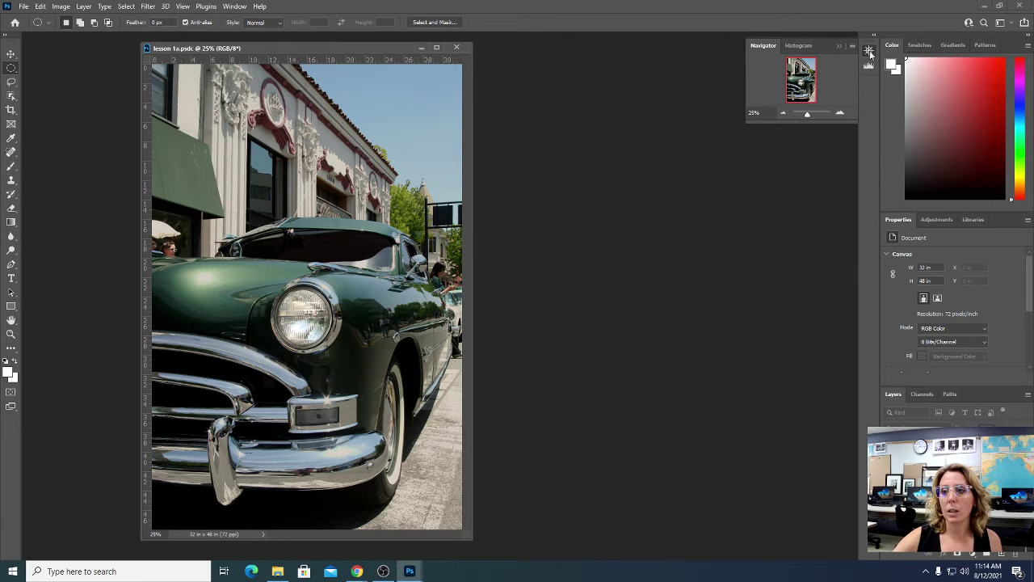
Step: Reset the Essentials workspace and expand the toolbox to two columns
left_click(1012, 23)
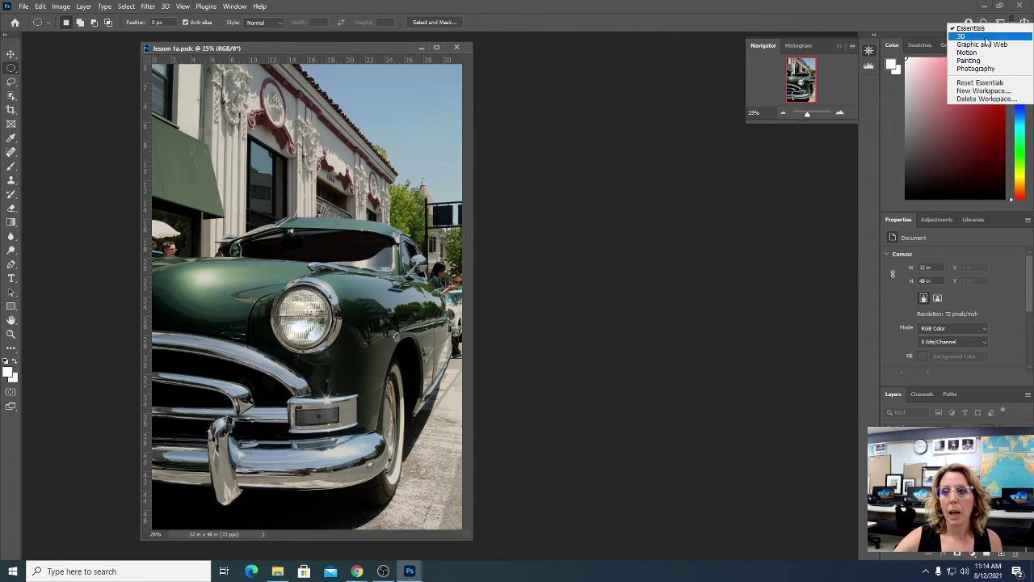
left_click(977, 83)
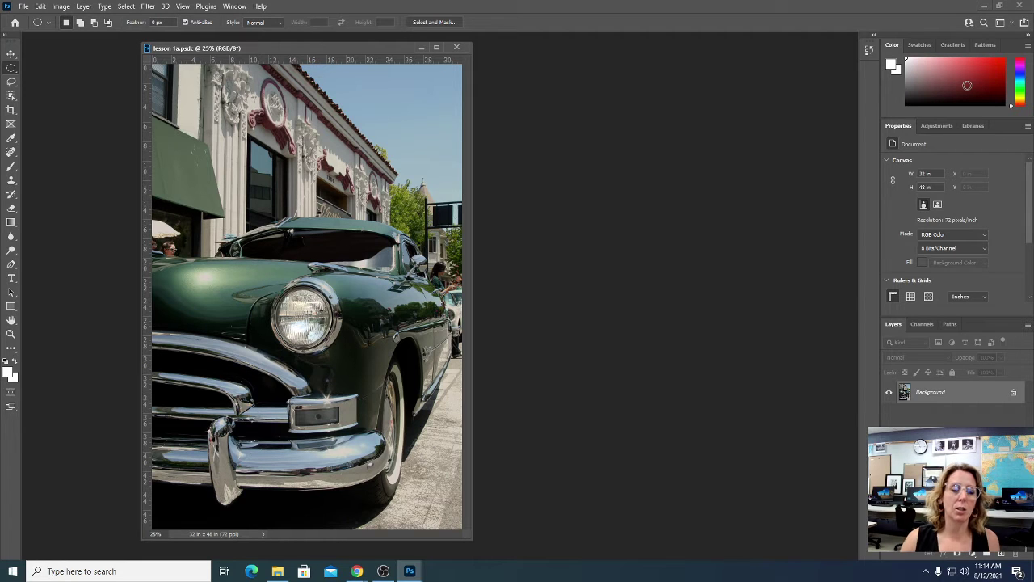
left_click(6, 38)
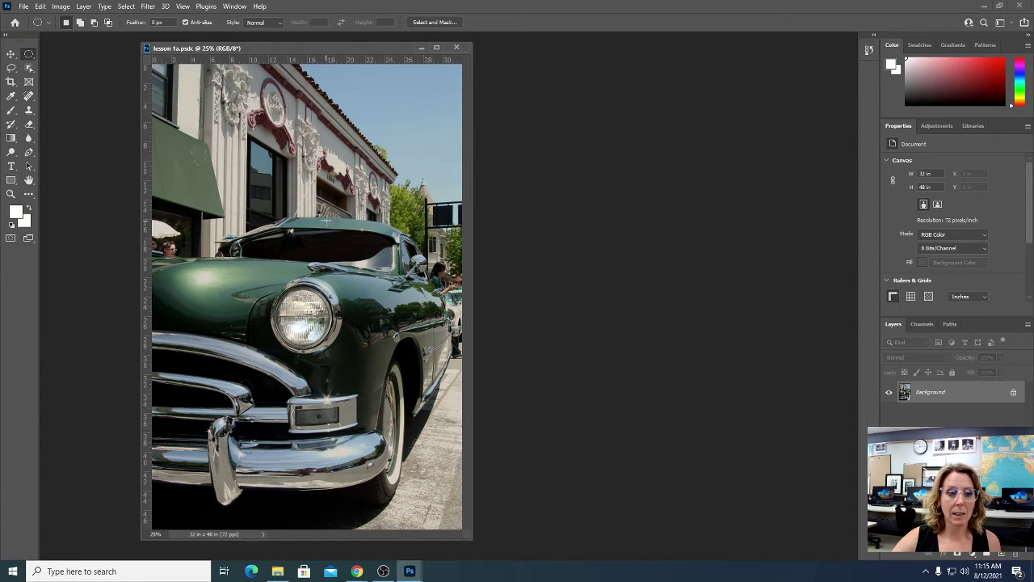
Step: Use the Zoom tool to magnify the dark building window above the car roof to about 338%
key("z")
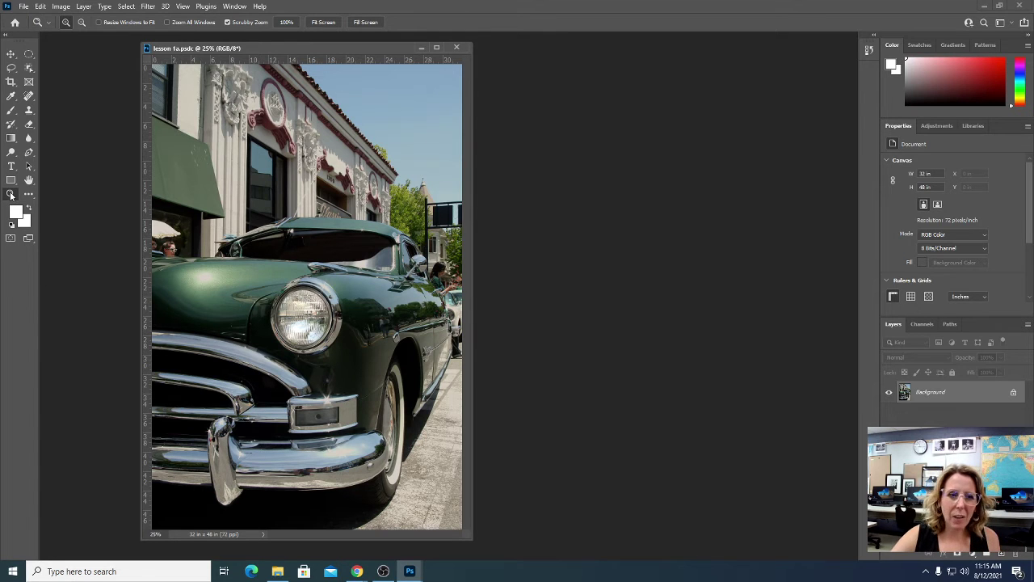
left_click(278, 246)
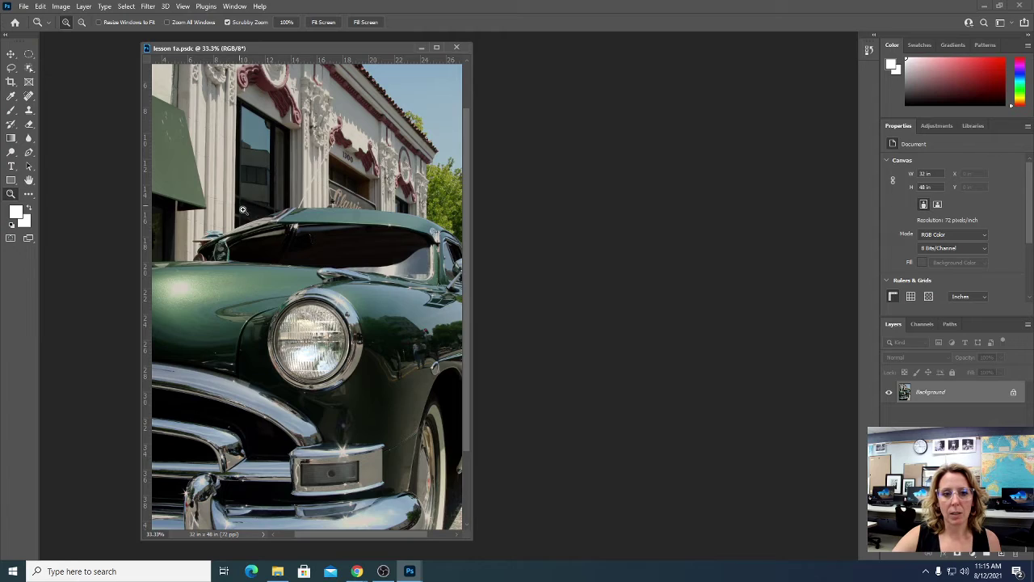
left_click_drag(241, 209, 335, 257)
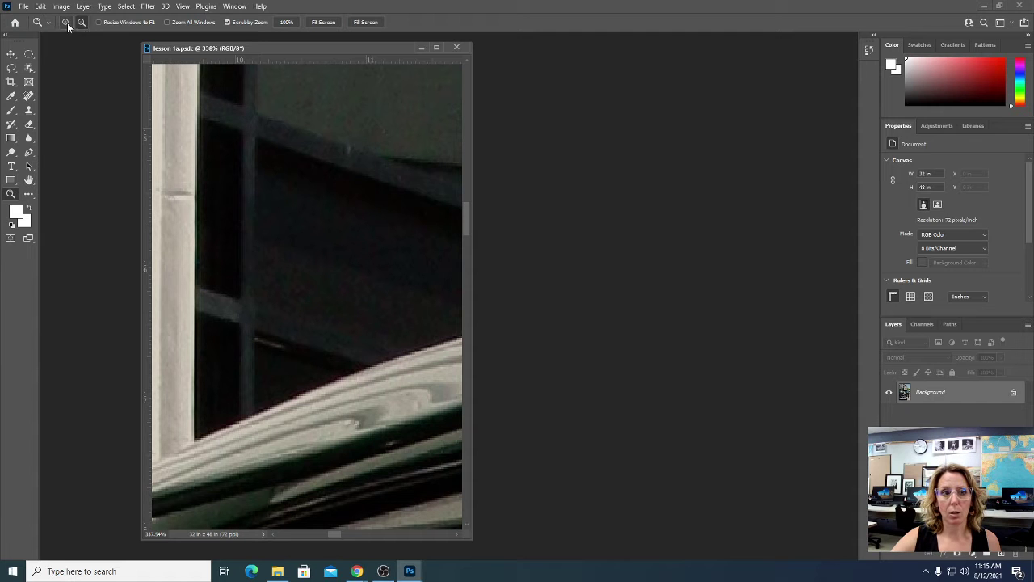
Step: Zoom the image back out to 33.3% with the Zoom tool set to zoom out
left_click(315, 216)
left_click(315, 216)
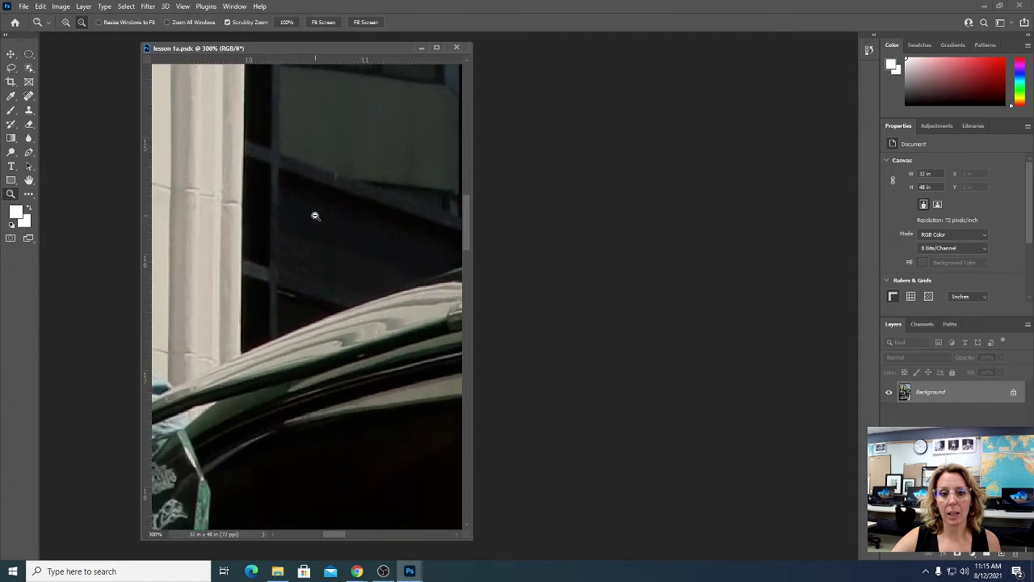
left_click(315, 216)
left_click(315, 216)
left_click(315, 216)
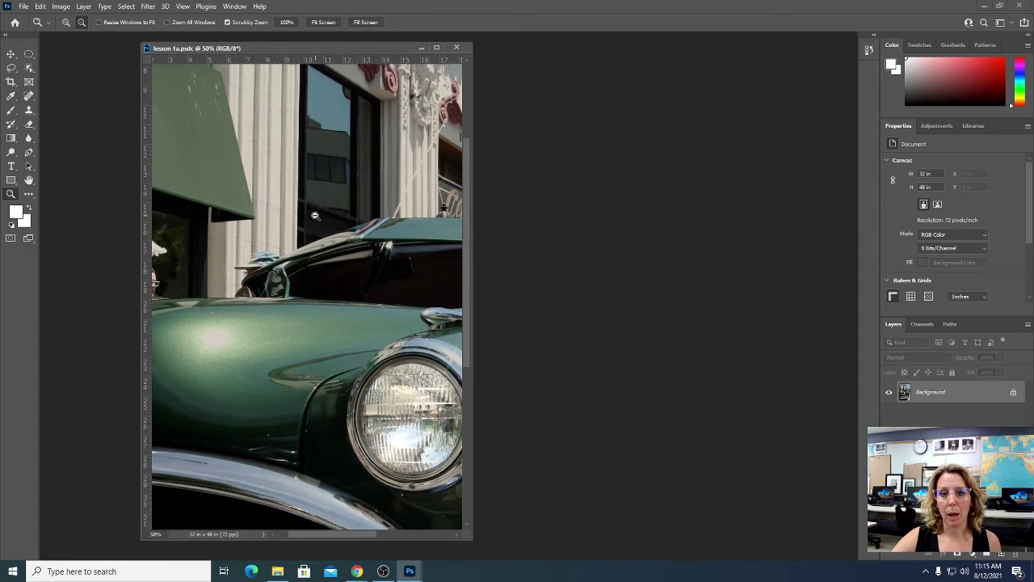
left_click(315, 215)
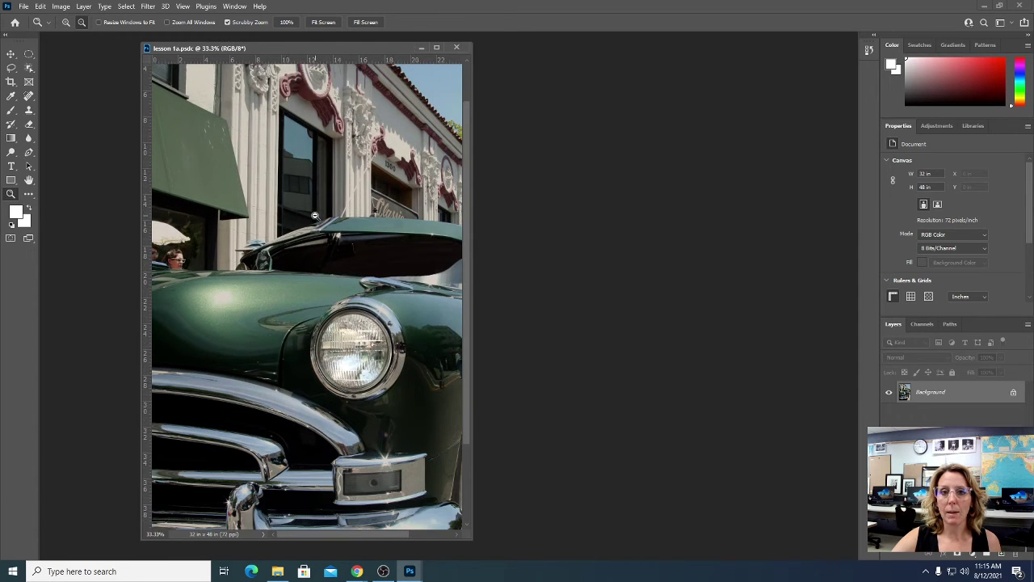
Step: Set the Zoom tool to zoom in and magnify the car's windshield to 100%
left_click(66, 23)
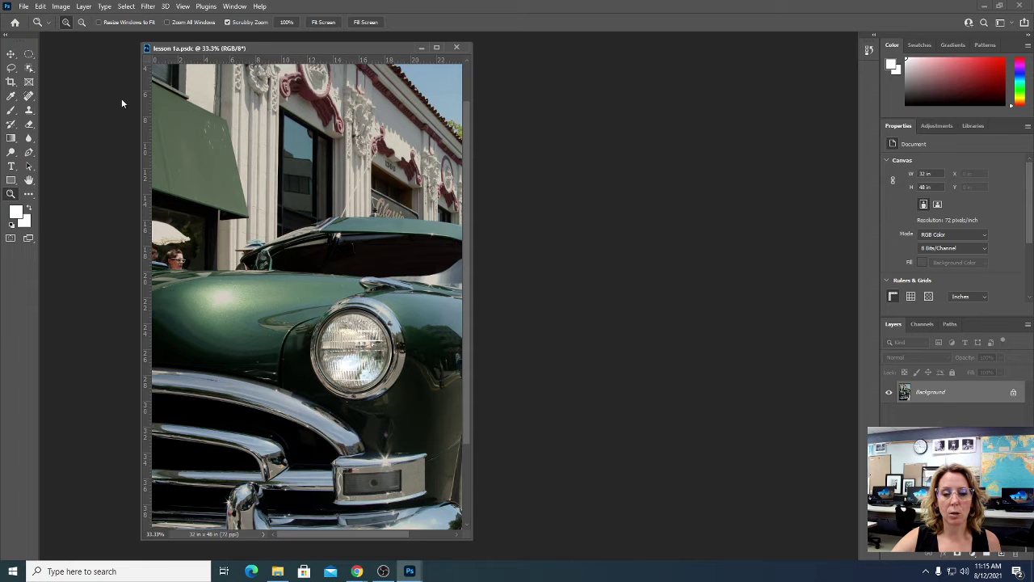
left_click(309, 247)
left_click(309, 247)
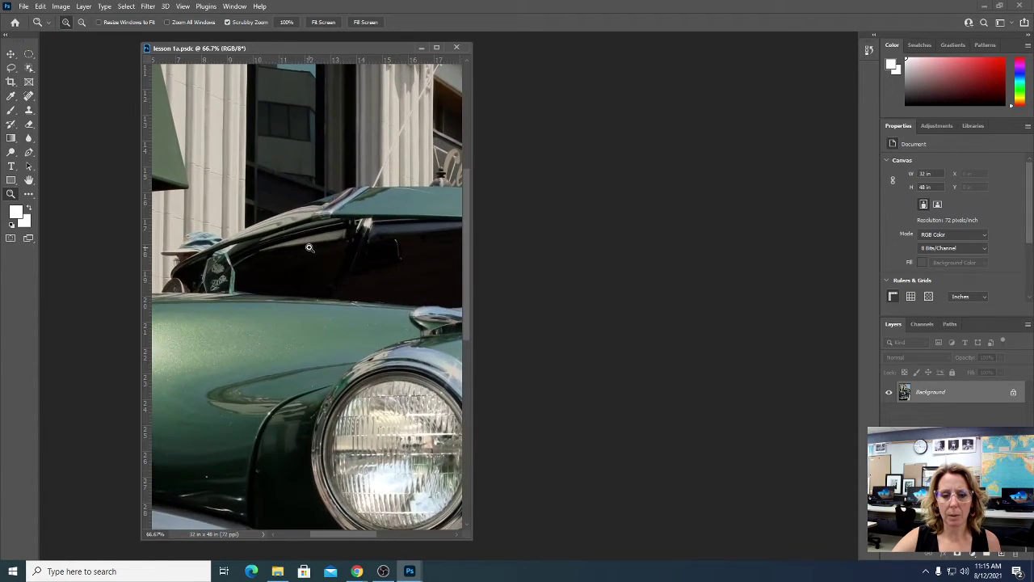
left_click(309, 247)
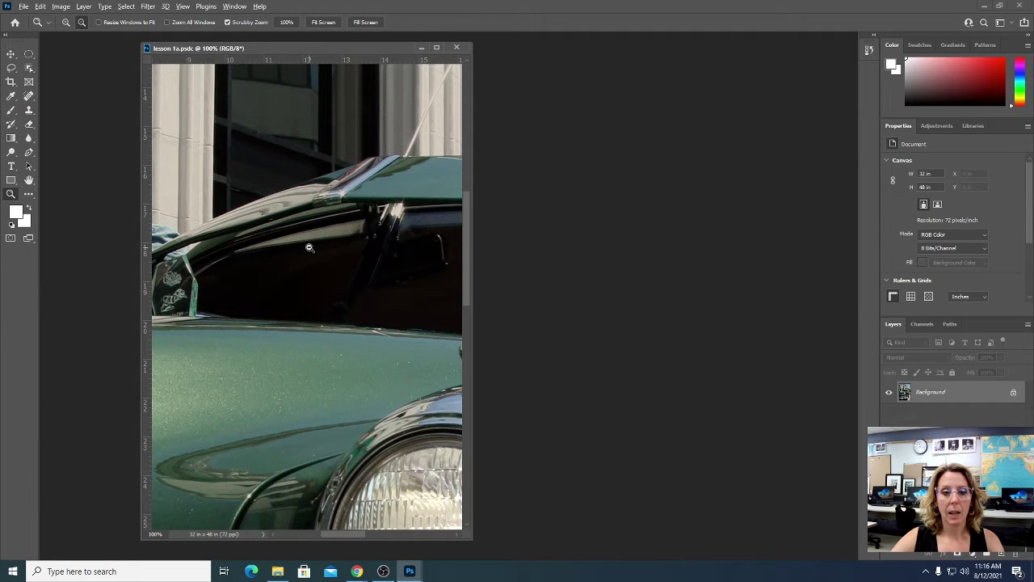
Step: Temporarily reverse the Zoom tool and zoom out from the windshield until the image is at 16.7%
left_click(309, 247, "alt")
left_click(309, 247, "alt")
left_click(310, 248, "alt")
left_click(309, 248, "alt")
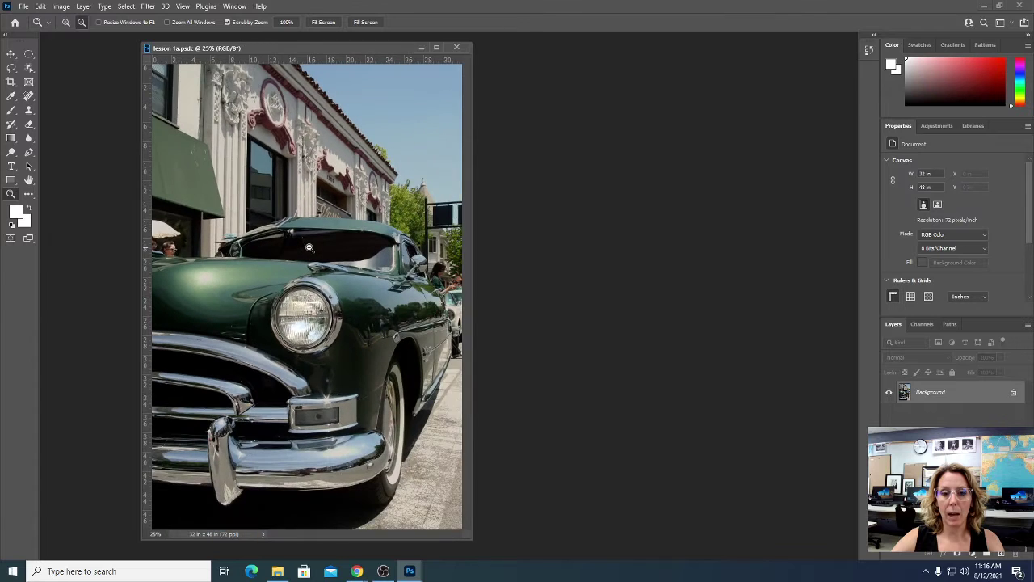
left_click(310, 247, "alt")
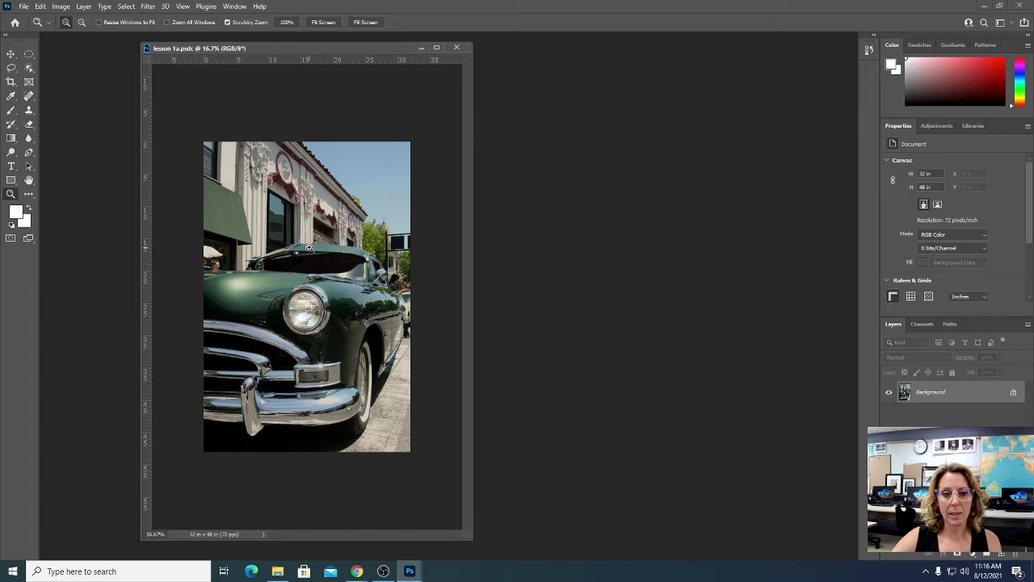
Step: Zoom in on the headlight to 66.7%, shift the document window slightly, and scroll the view to the front wheel arch
left_click_drag(309, 247, 314, 297)
left_click(315, 296)
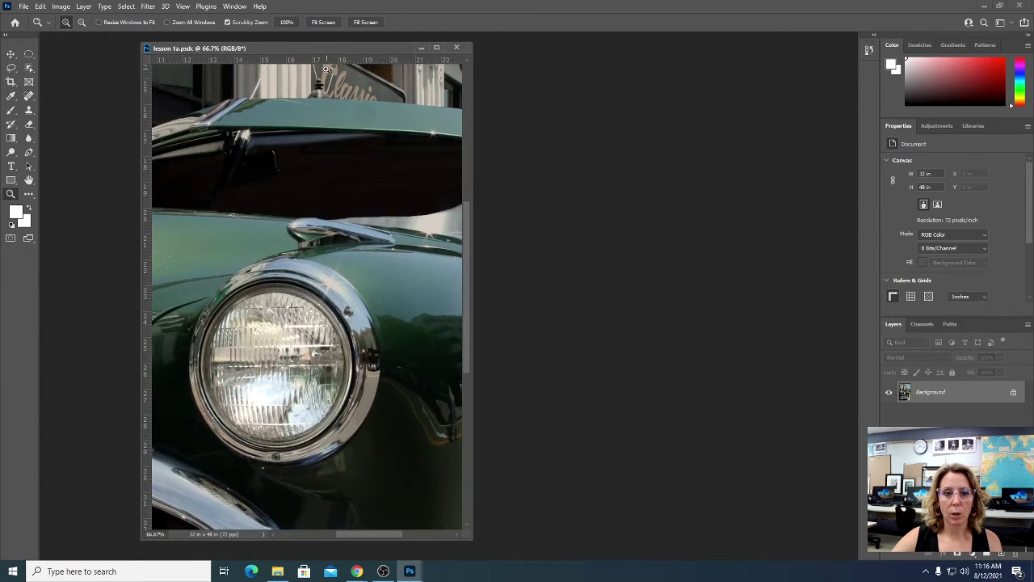
left_click_drag(313, 48, 299, 41)
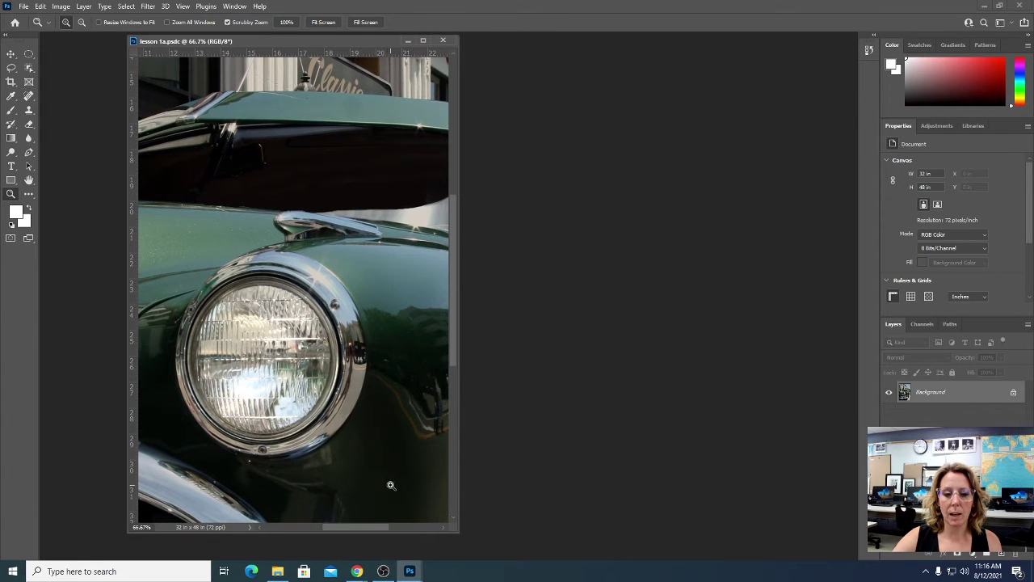
left_click_drag(384, 530, 426, 529)
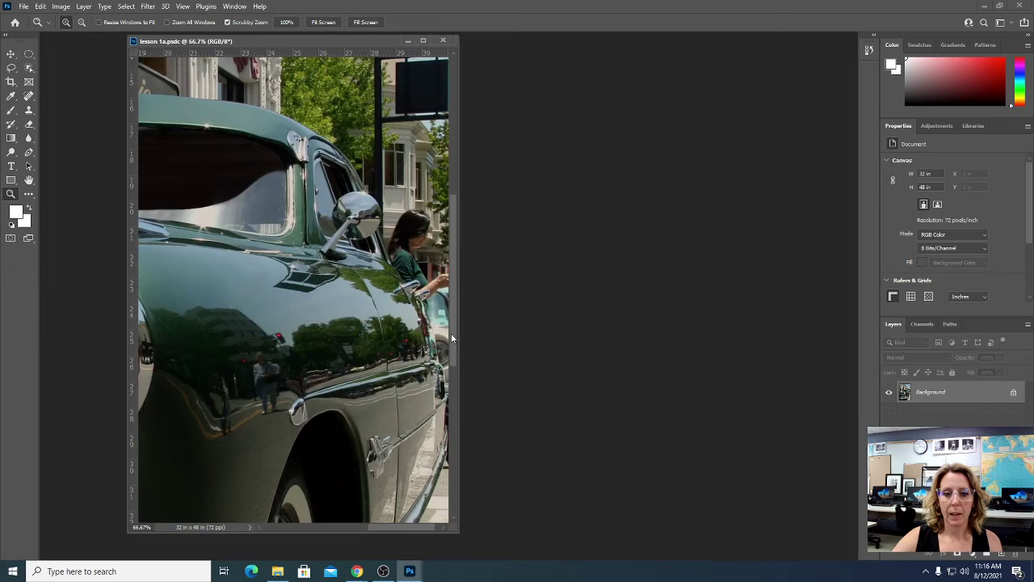
left_click_drag(451, 333, 454, 377)
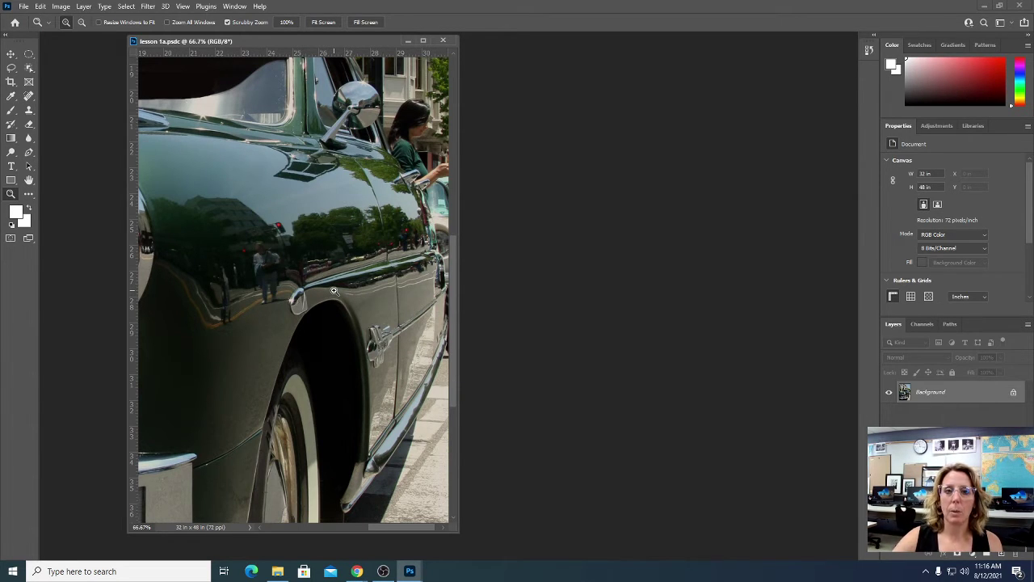
Step: Pan around the magnified car with the Hand tool, finishing on the side mirror and the woman behind the car
left_click(30, 183)
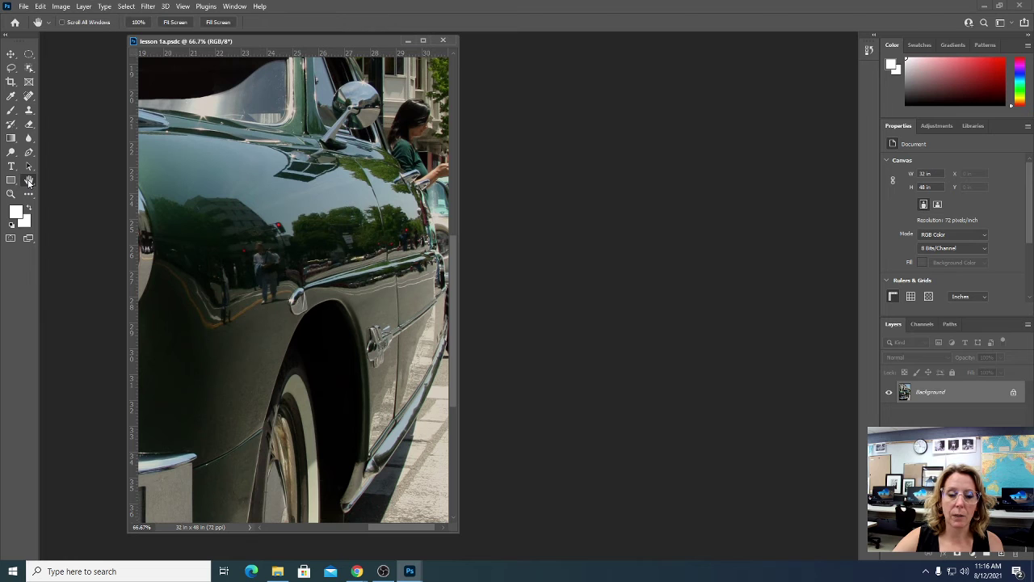
left_click_drag(353, 338, 198, 113)
left_click_drag(333, 351, 333, 344)
left_click_drag(412, 254, 286, 300)
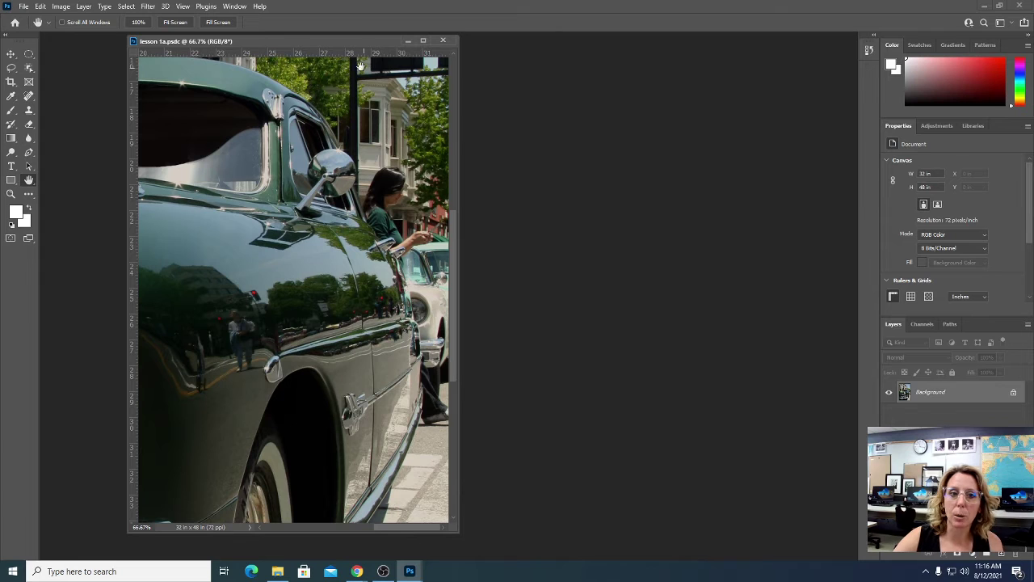
Step: Show the Navigator as a floating, enlarged panel beside the image and collapse the Histogram panel
left_click(235, 6)
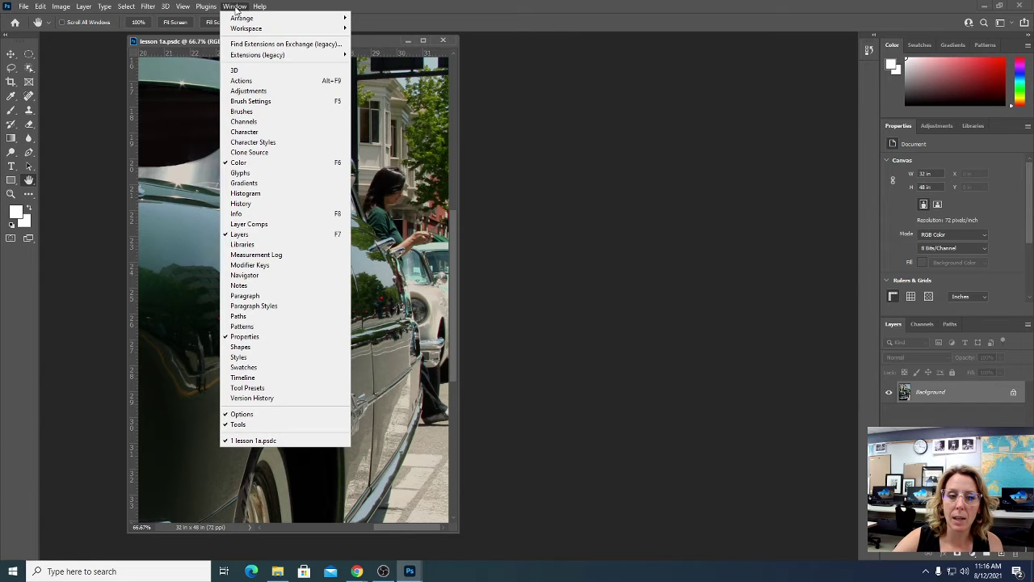
left_click(286, 279)
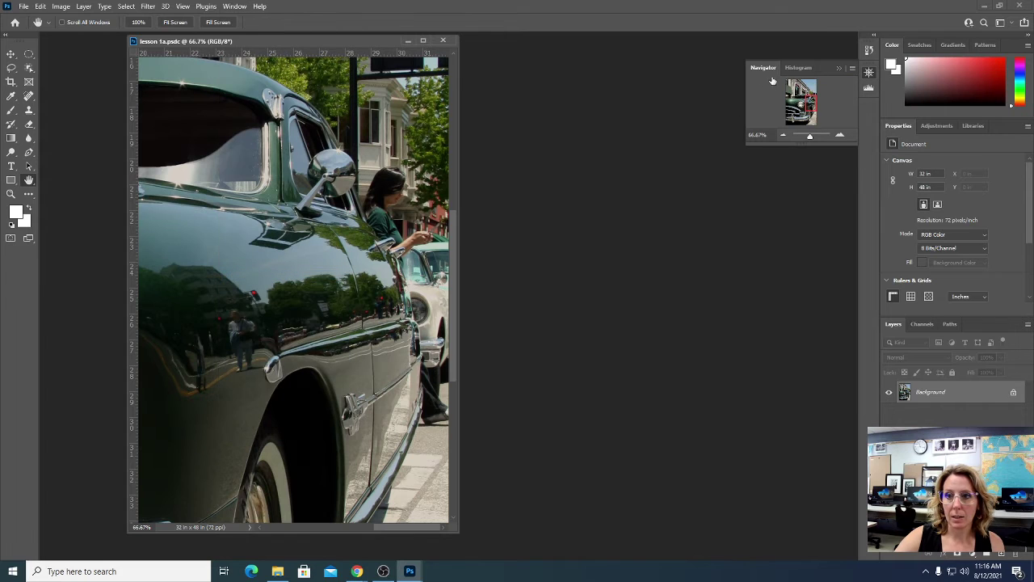
left_click_drag(766, 71, 541, 71)
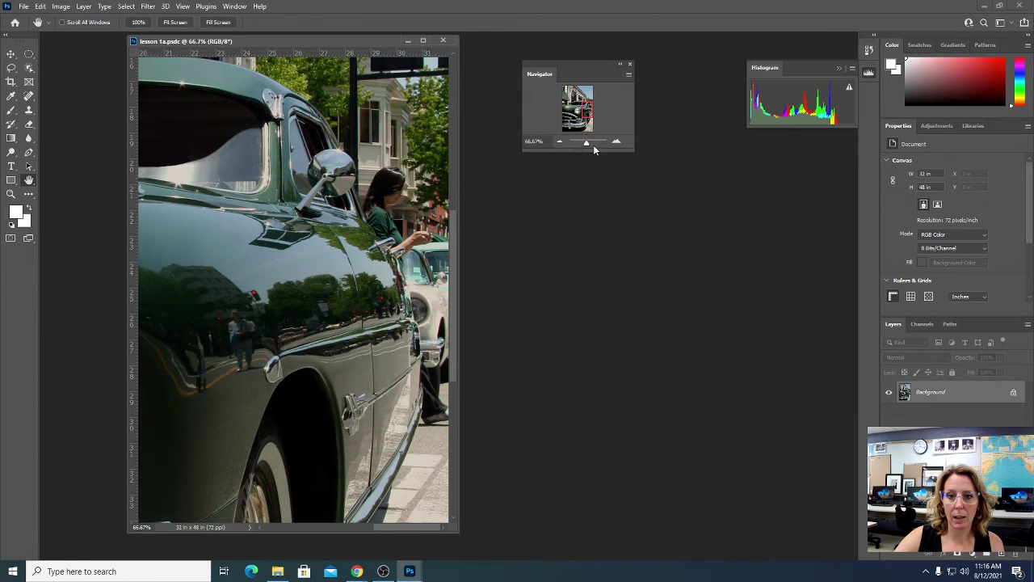
left_click_drag(597, 152, 598, 330)
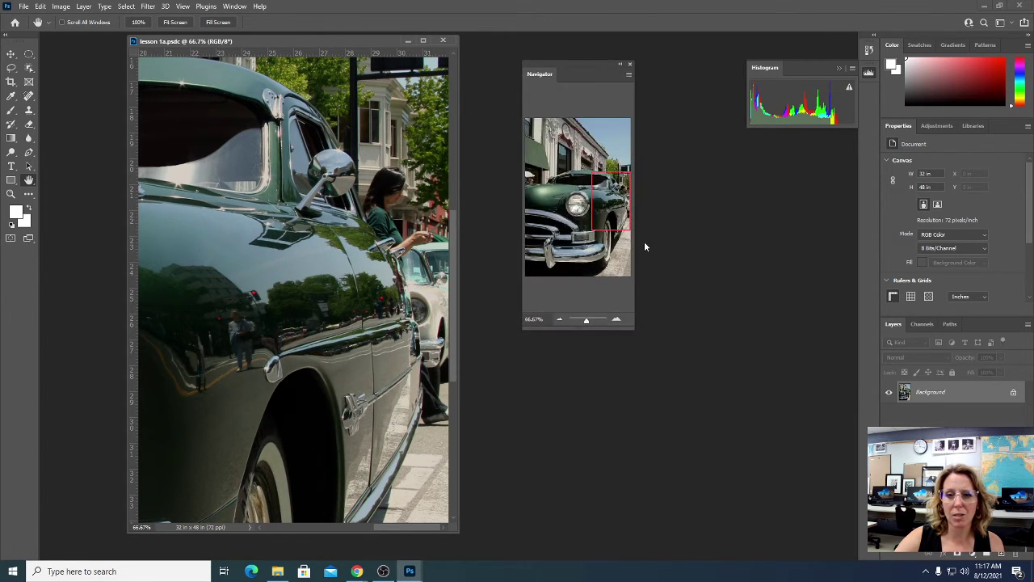
left_click_drag(635, 196, 694, 197)
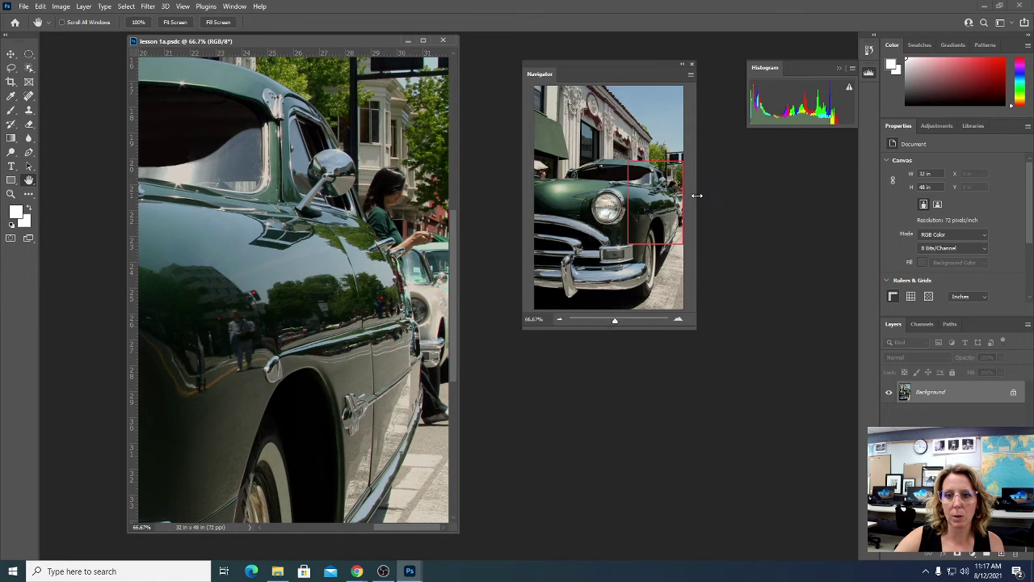
left_click(838, 68)
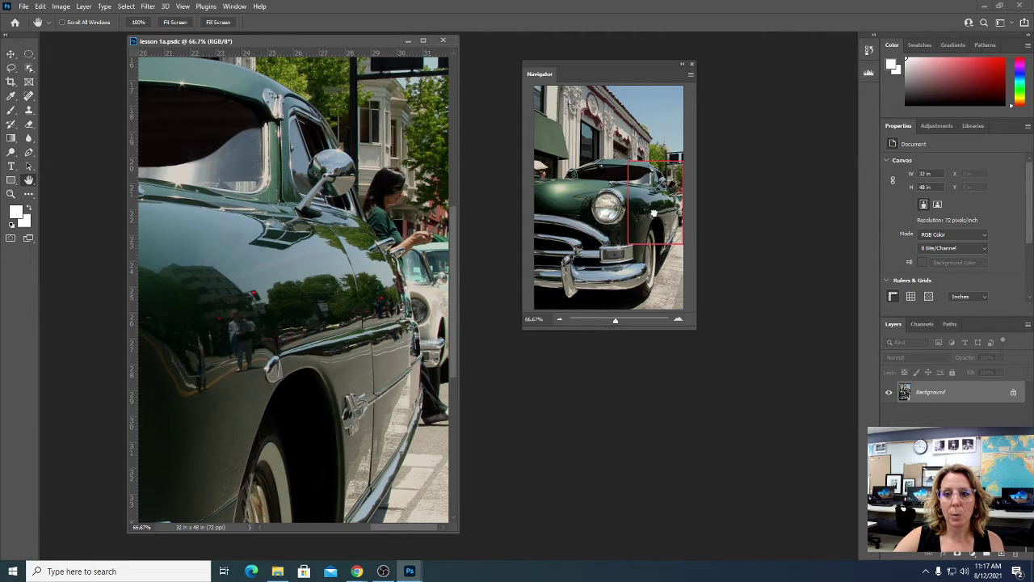
Step: Use the Navigator to move the view to the headlight area and set the zoom to about 57.7%
left_click_drag(662, 219, 622, 237)
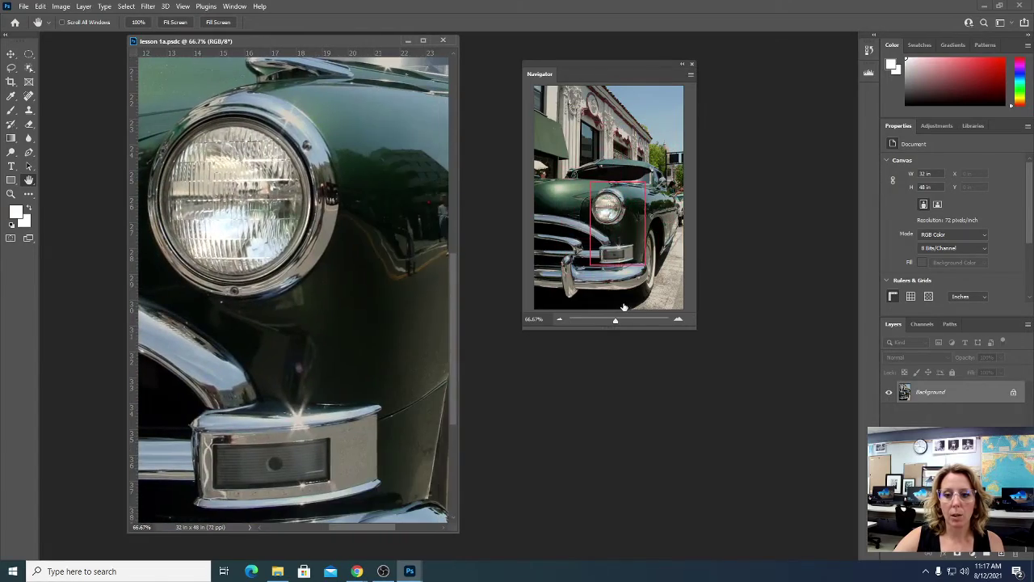
left_click_drag(615, 320, 614, 319)
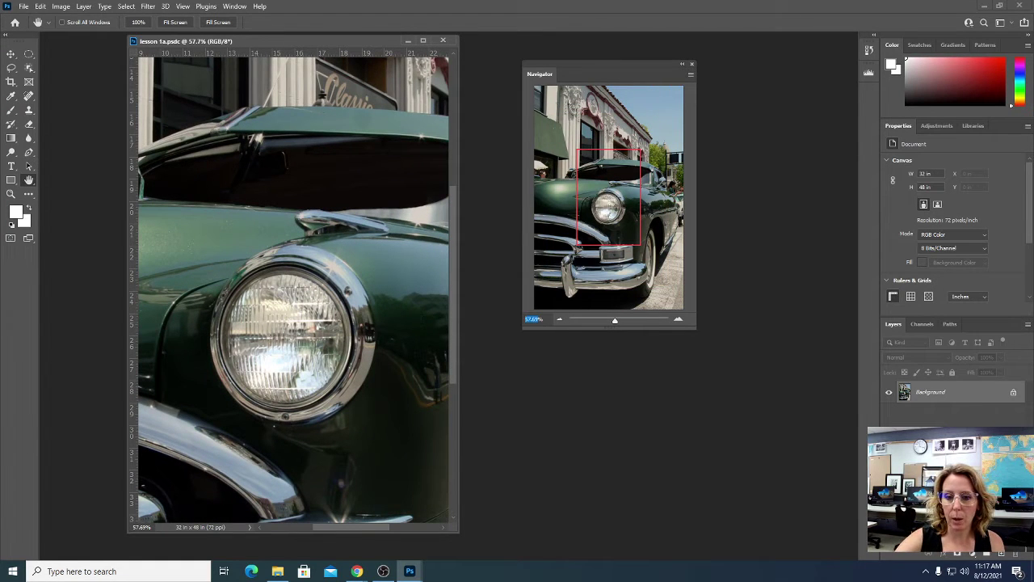
Step: Set the image zoom to 100%, and magnify it to about 1346% with the Navigator
key("ctrl+1")
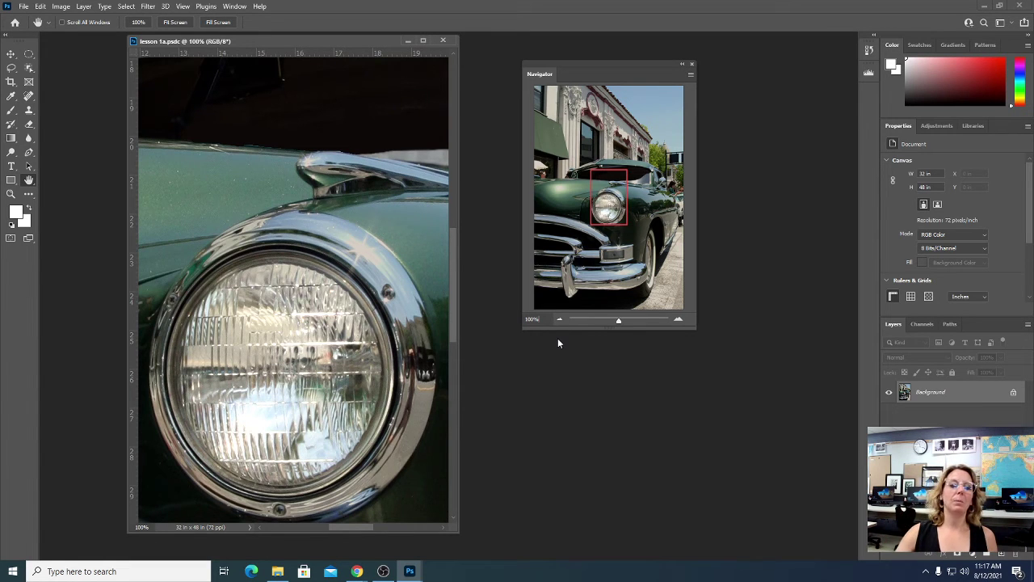
left_click_drag(619, 322, 645, 322)
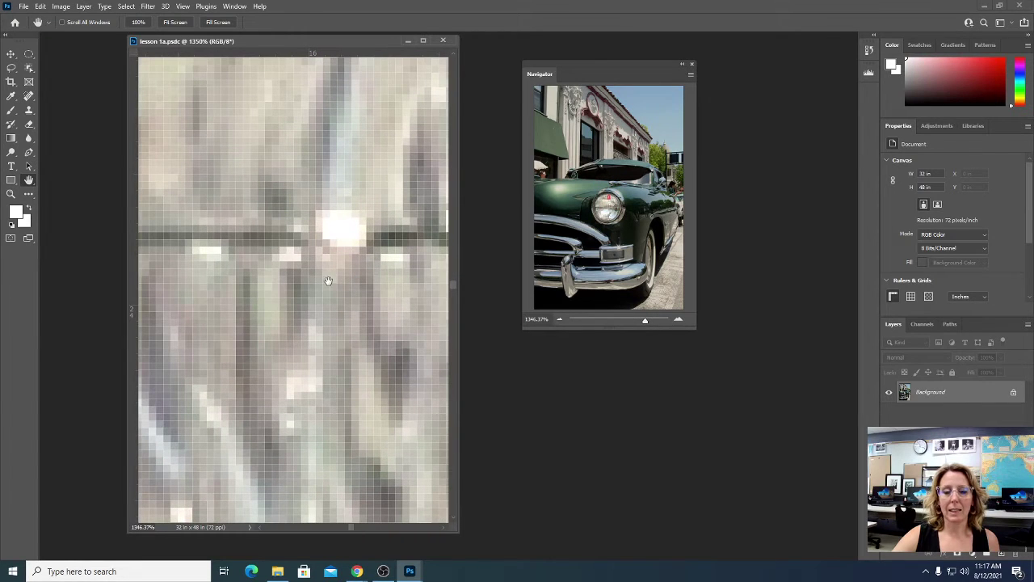
Step: Activate the Zoom tool and fit the whole image on screen
left_click(11, 195)
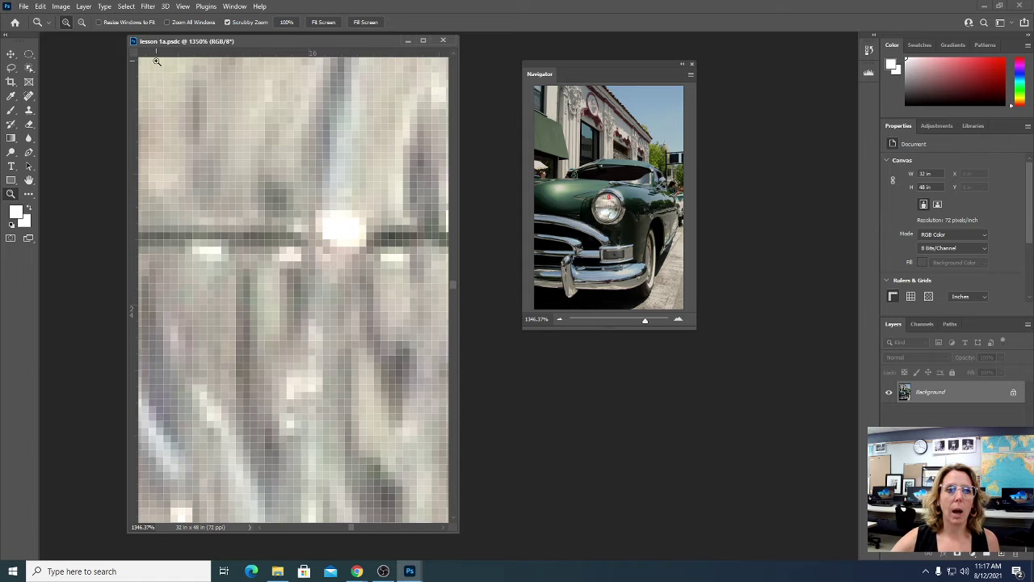
left_click(184, 7)
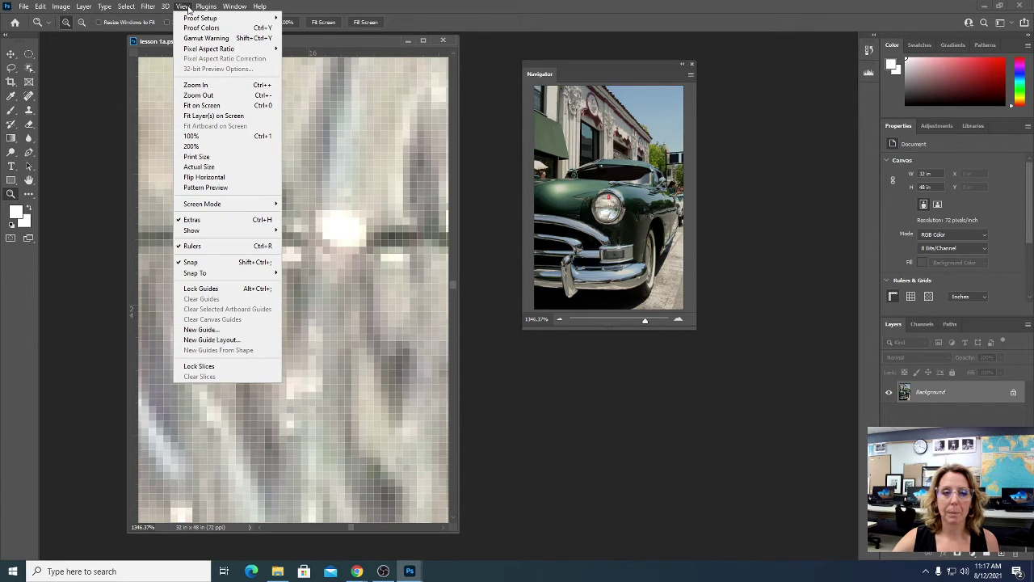
left_click(213, 106)
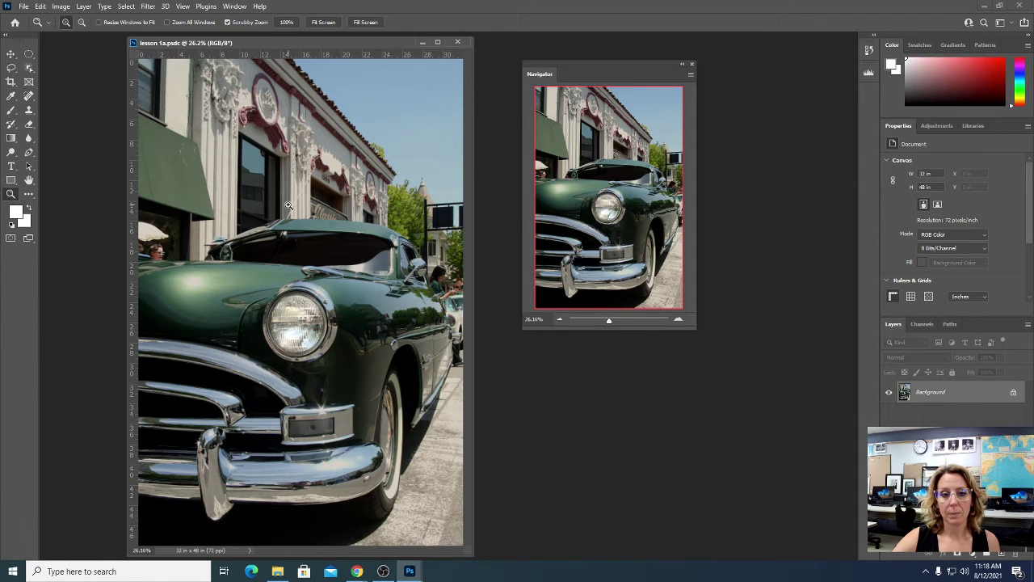
Step: Zoom in to 400% on the car's roof with the Zoom tool and scroll up and down between the building columns and the hood
left_click_drag(288, 205, 289, 216)
scroll(289, 217, "down", 1)
scroll(310, 235, "down", 4)
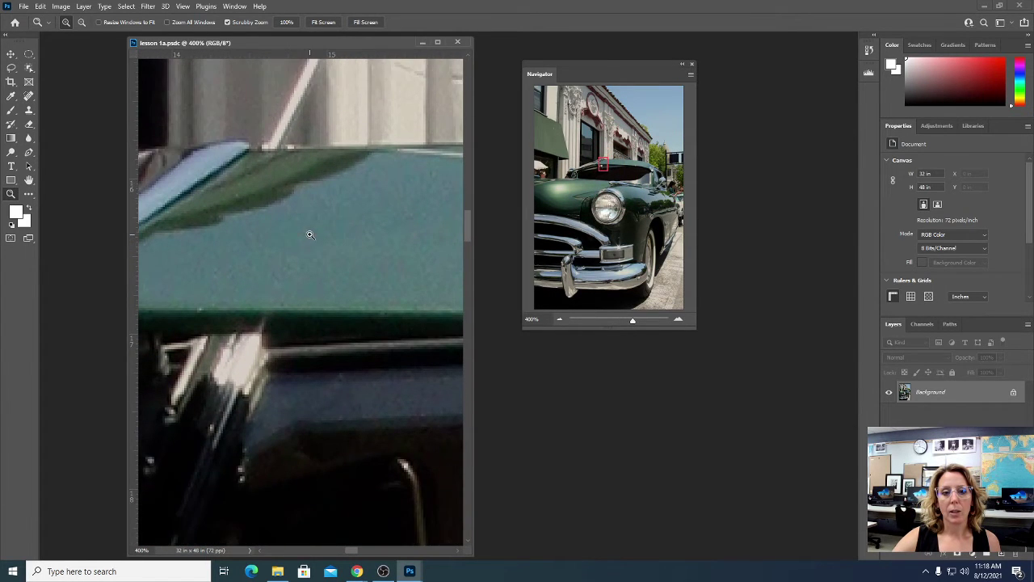
scroll(309, 235, "down", 3)
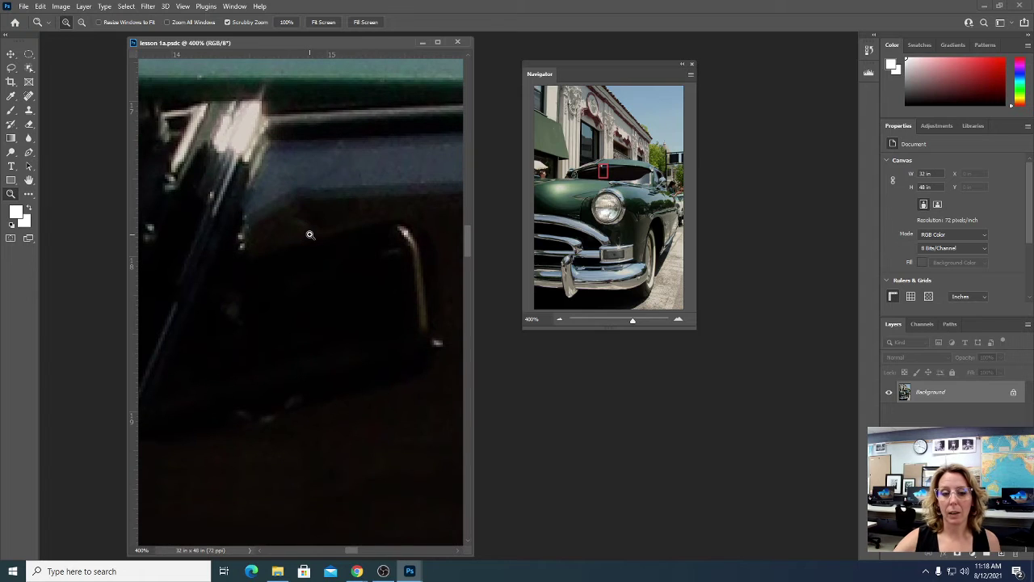
scroll(309, 234, "up", 10)
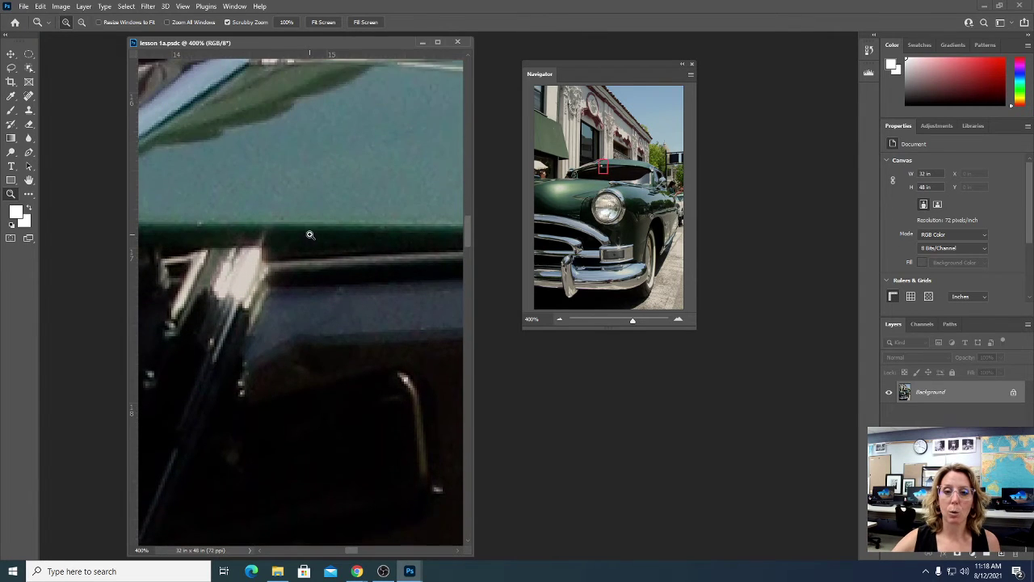
scroll(309, 234, "up", 3)
scroll(312, 228, "down", 7)
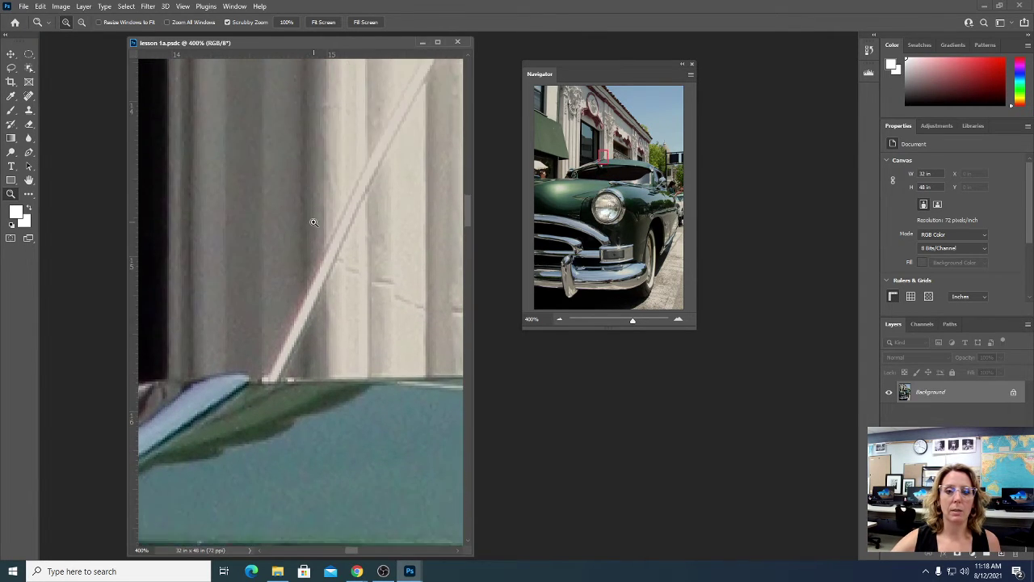
scroll(313, 222, "down", 7)
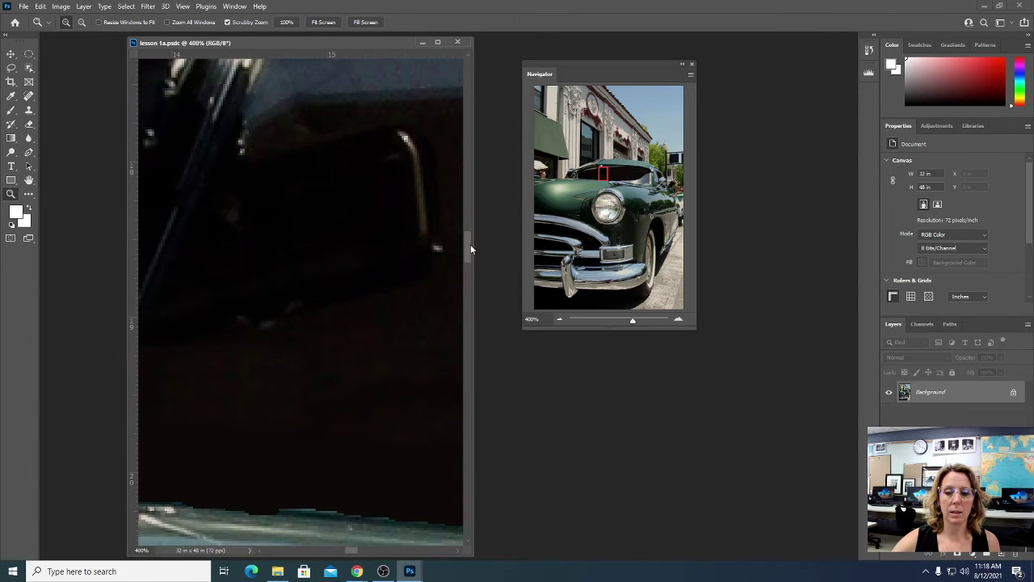
scroll(367, 231, "up", 1)
scroll(367, 231, "down", 6)
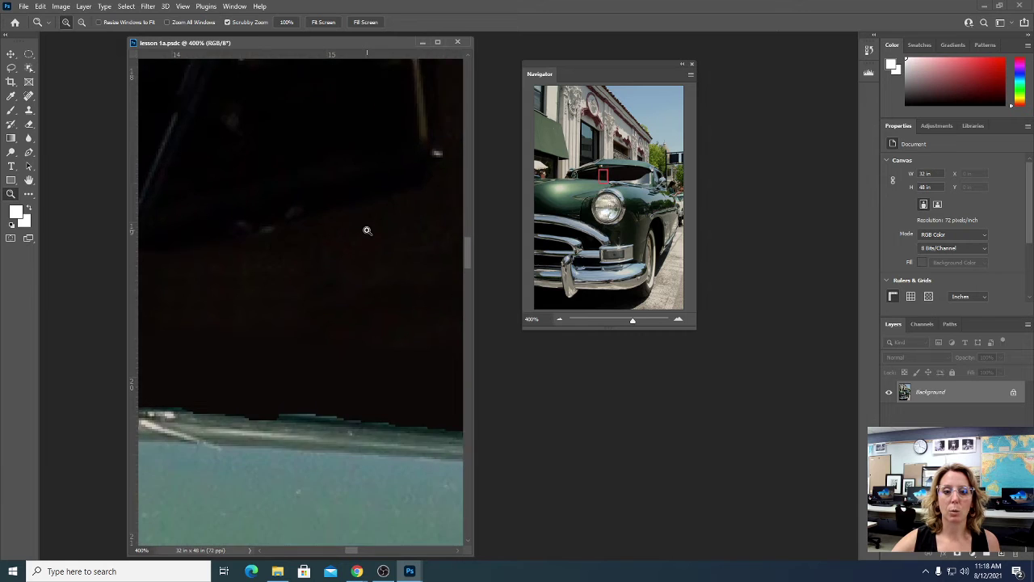
scroll(366, 230, "up", 7)
scroll(366, 230, "up", 5)
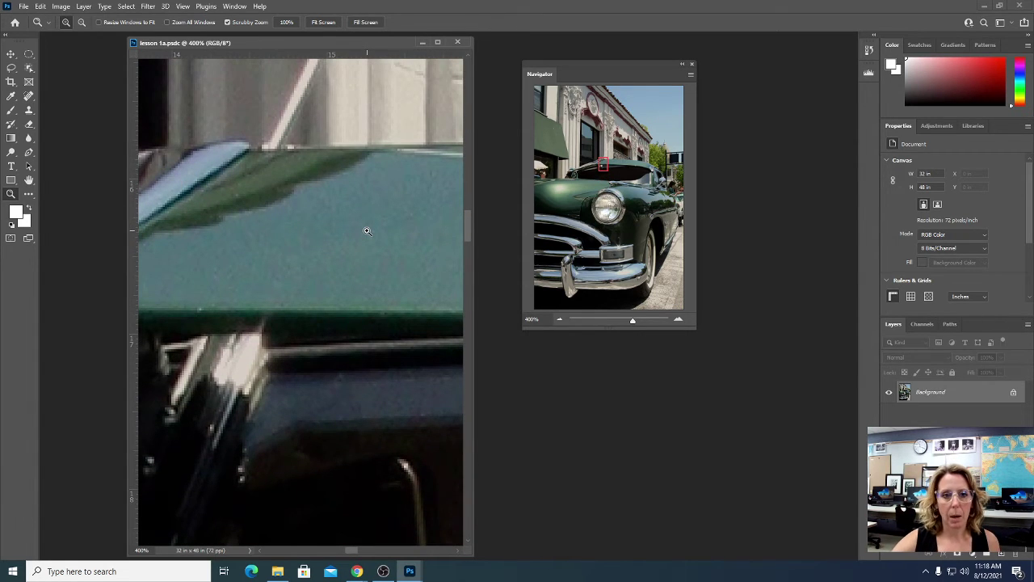
scroll(367, 230, "up", 3)
scroll(367, 231, "down", 4)
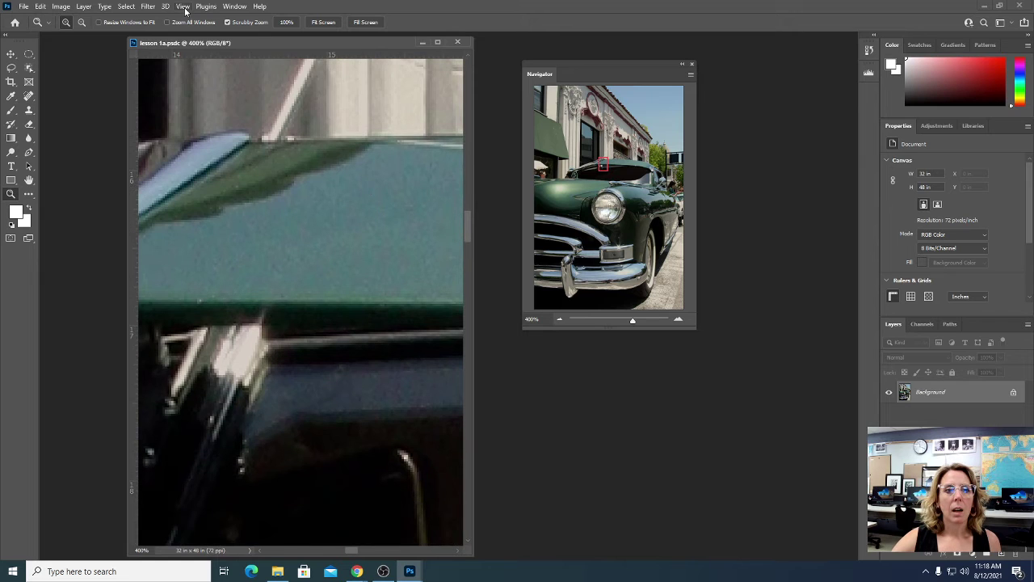
Step: Return from the magnified roof to a view of the entire image
left_click(183, 7)
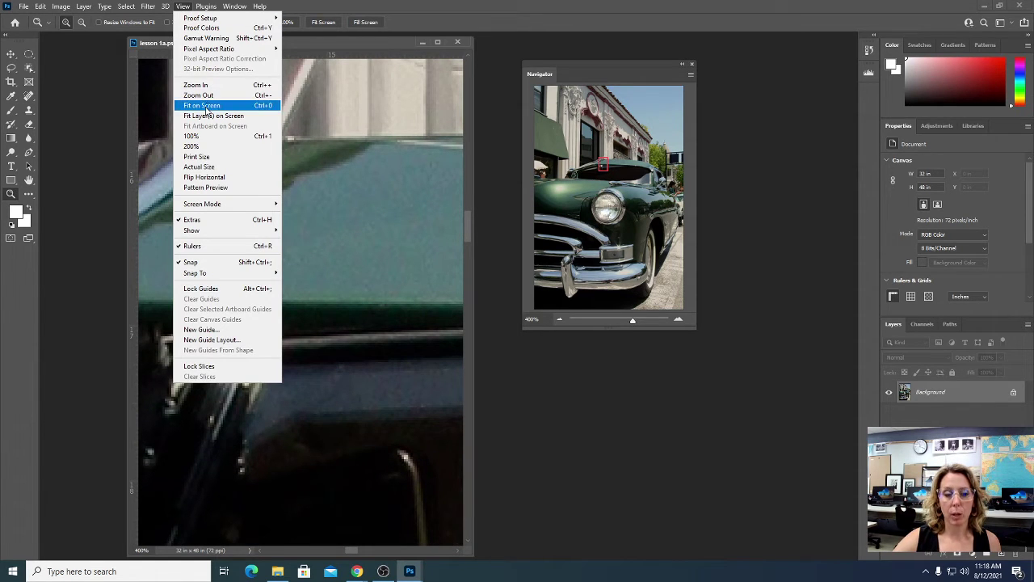
left_click(371, 36)
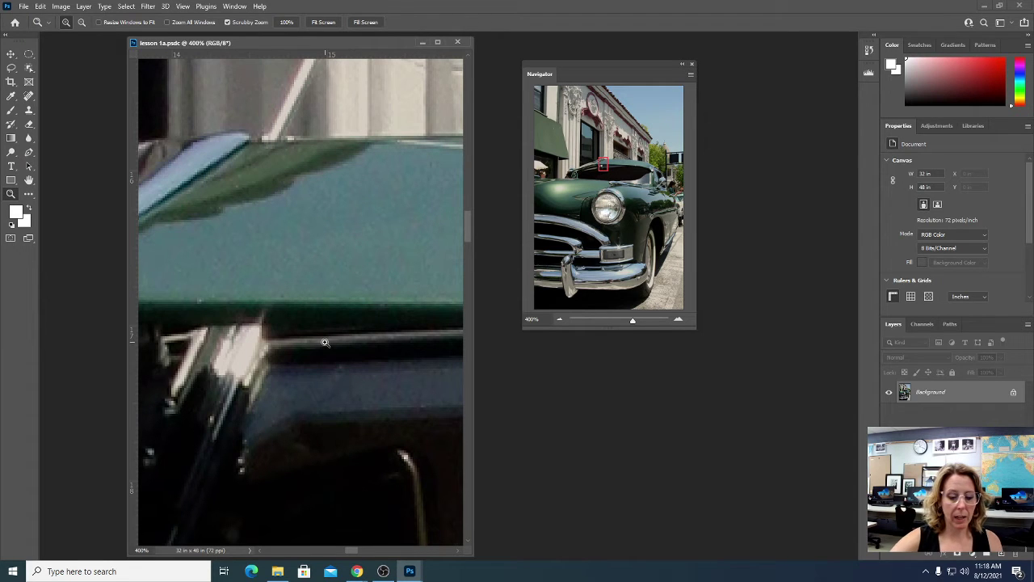
key("ctrl+0")
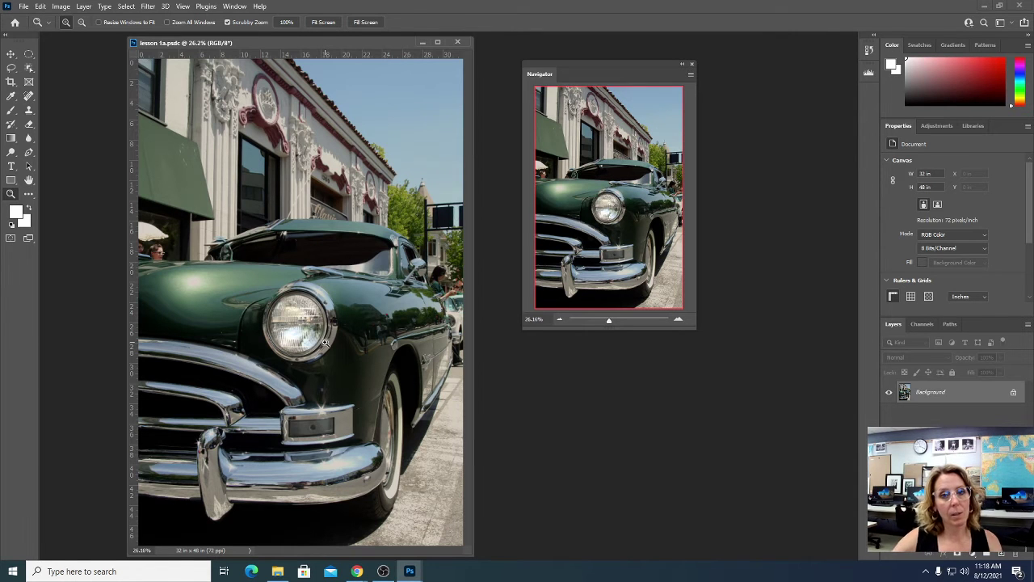
Step: Zoom in to 300% on the headlight's chrome rim and restore the full-image view using the Hand tool
left_click_drag(323, 300, 322, 300)
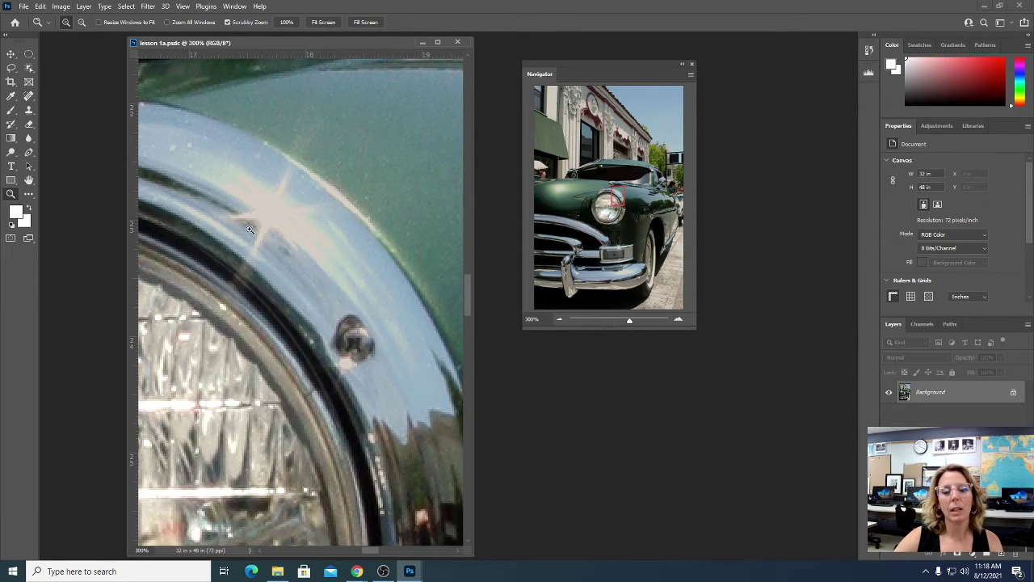
double_click(29, 181)
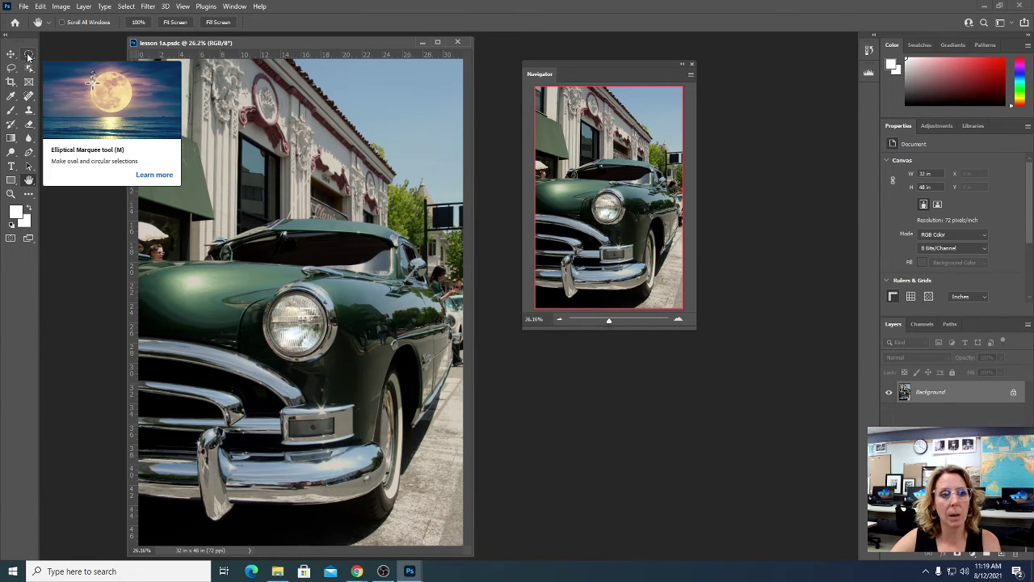
Step: Draw a round selection around the headlight and front fender with the Elliptical Marquee tool
left_click(28, 54)
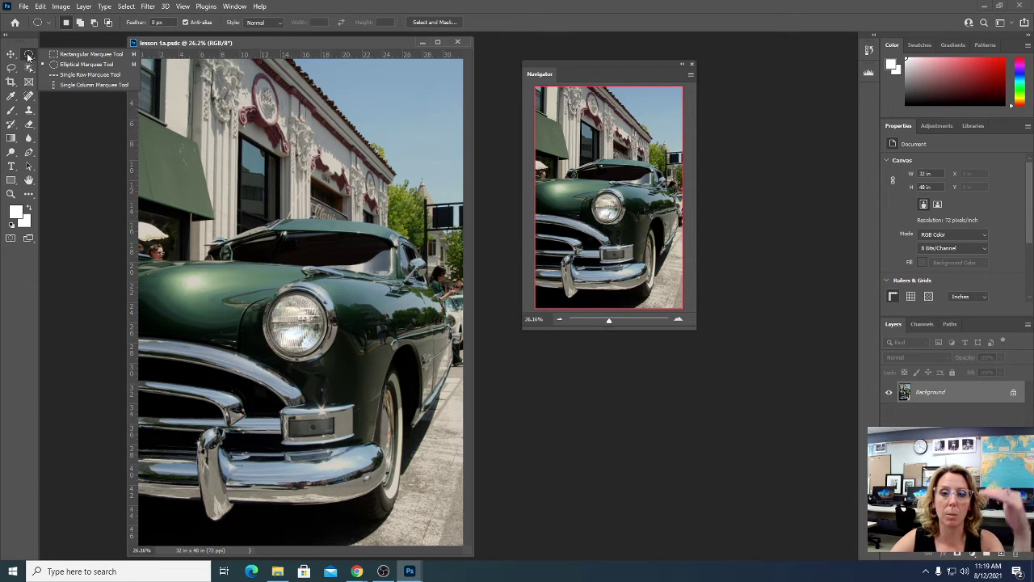
left_click(69, 65)
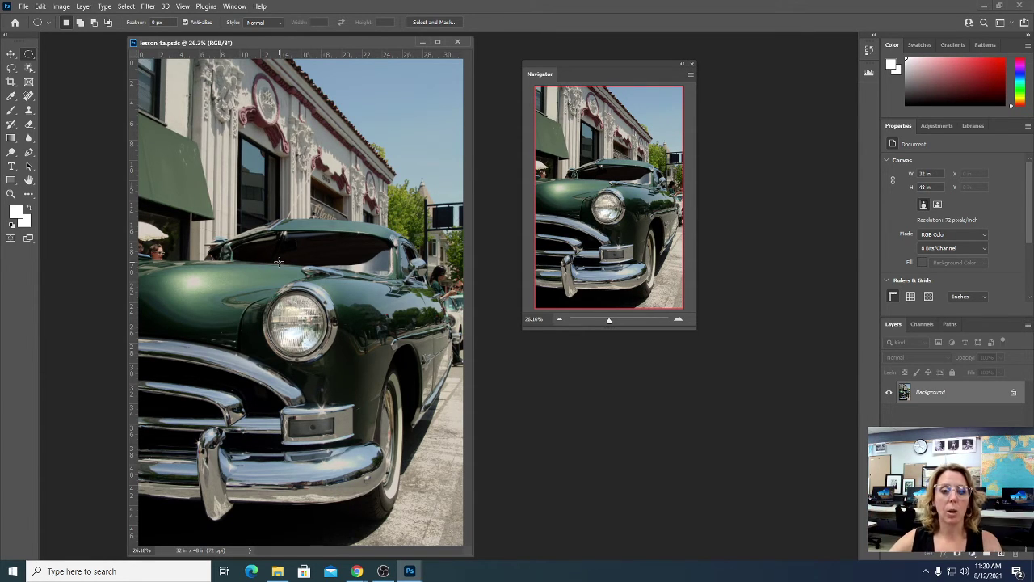
left_click_drag(235, 253, 417, 428)
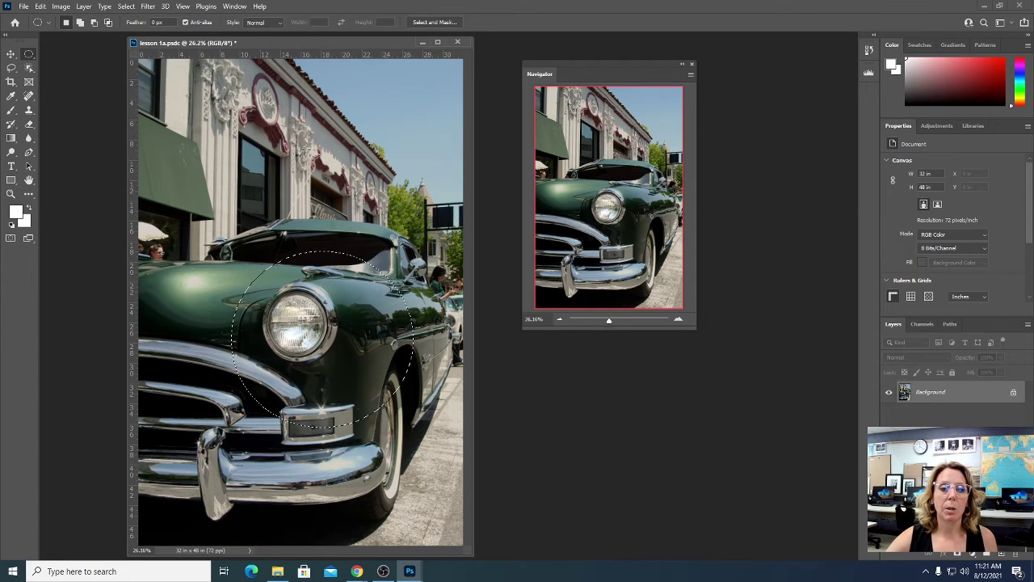
Step: Draw another round selection over the building, sky and windshield, and deselect it
left_click_drag(286, 139, 456, 311)
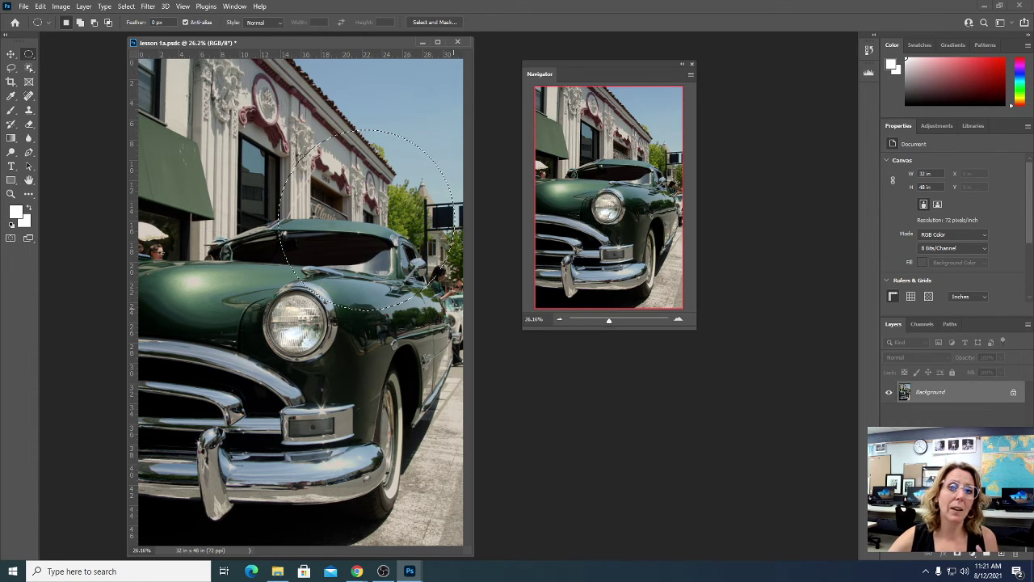
left_click(126, 6)
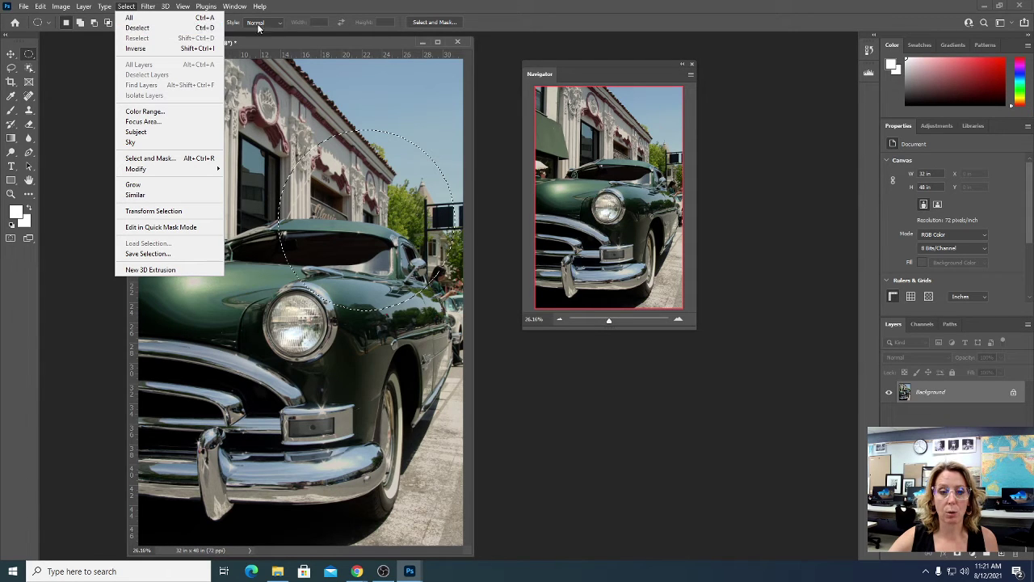
left_click(332, 10)
left_click(324, 273)
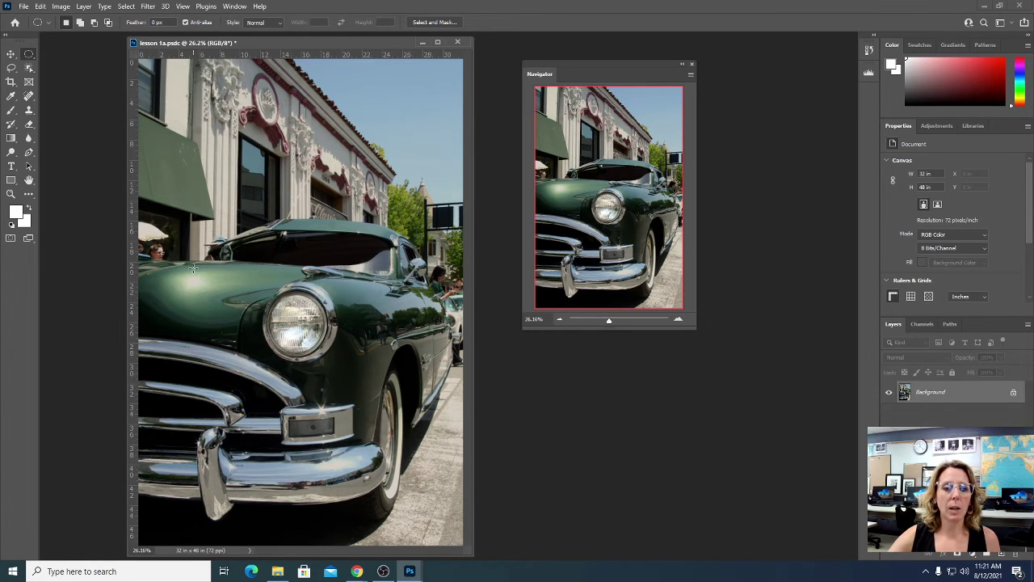
Step: Select a round area around the headlight and grille edge and invert its colors
left_click_drag(193, 268, 349, 429)
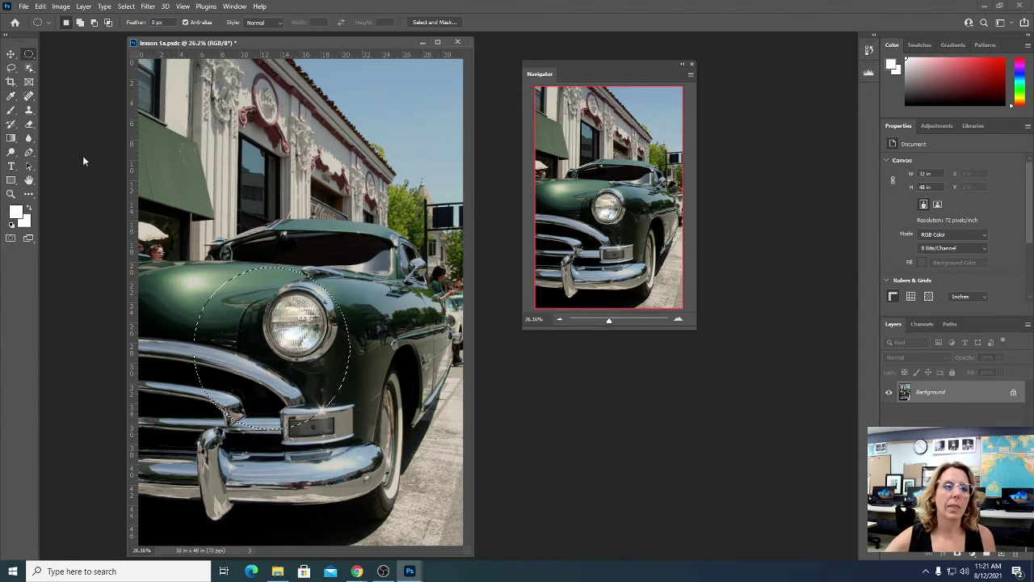
left_click(61, 6)
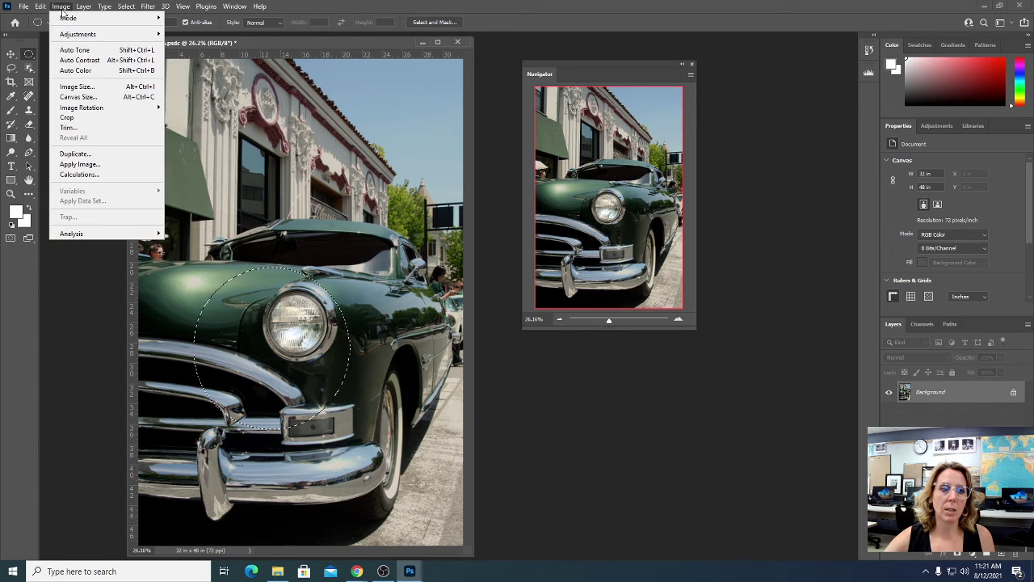
mouse_move(70, 36)
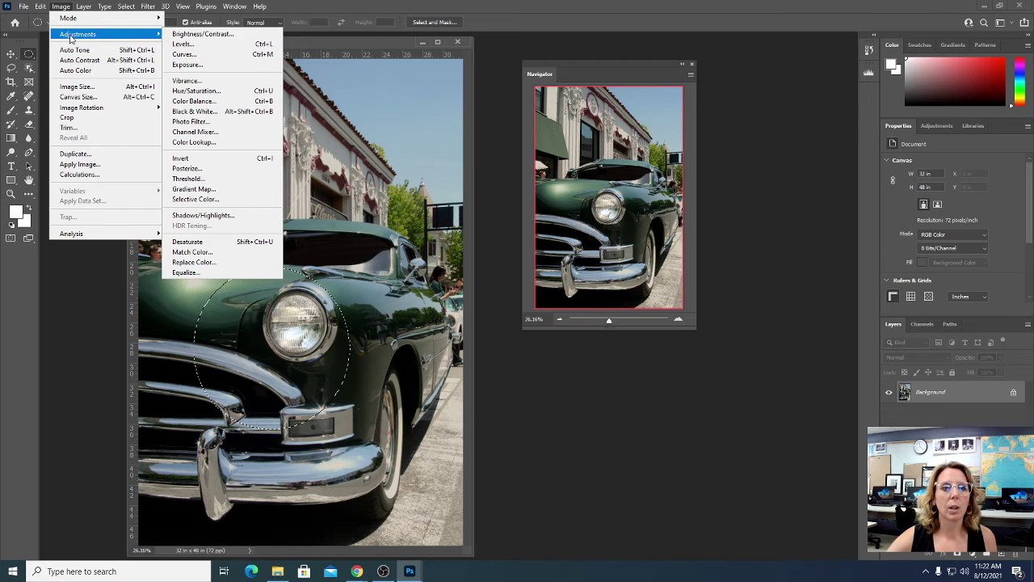
left_click(219, 160)
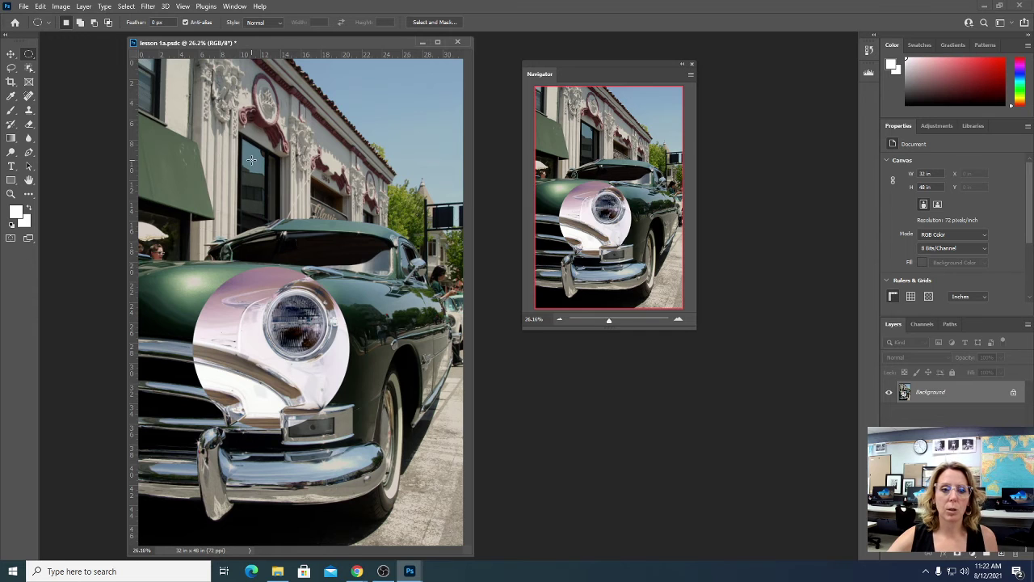
Step: Select a round area over the windshield and building and apply Hue/Saturation with Hue +23, Saturation +88 and Lightness -17
left_click_drag(251, 160, 388, 299)
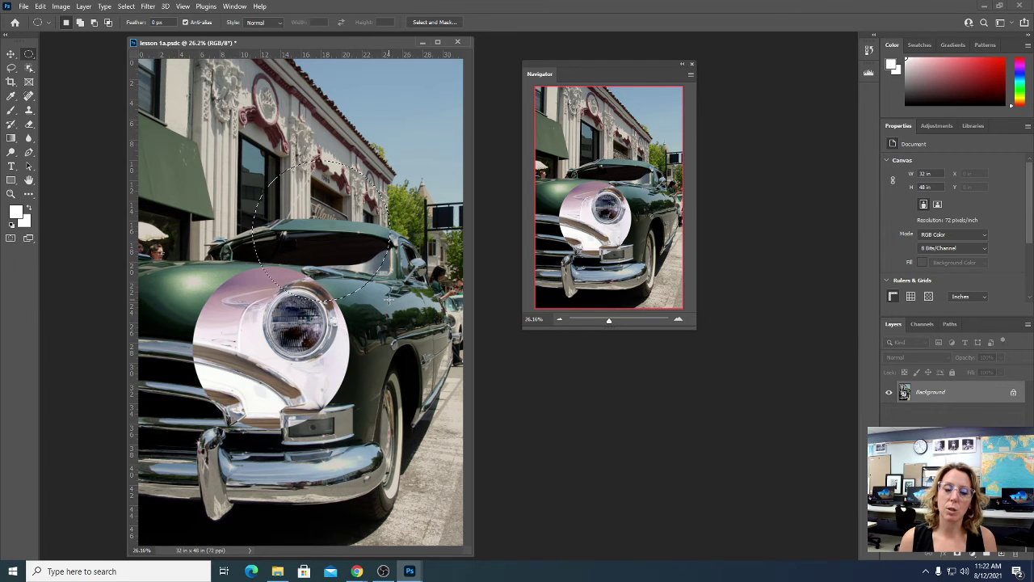
left_click(60, 7)
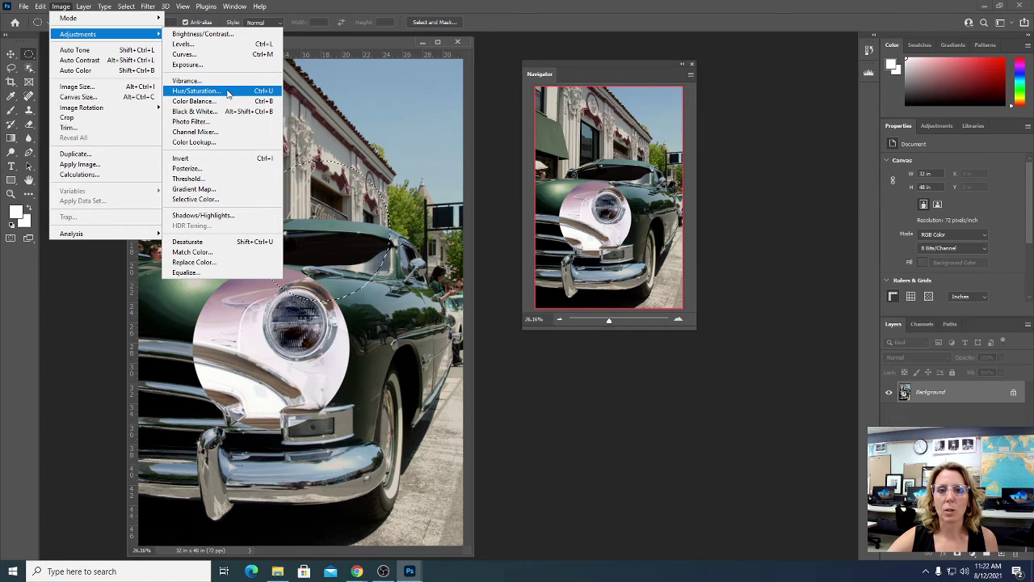
left_click(227, 94)
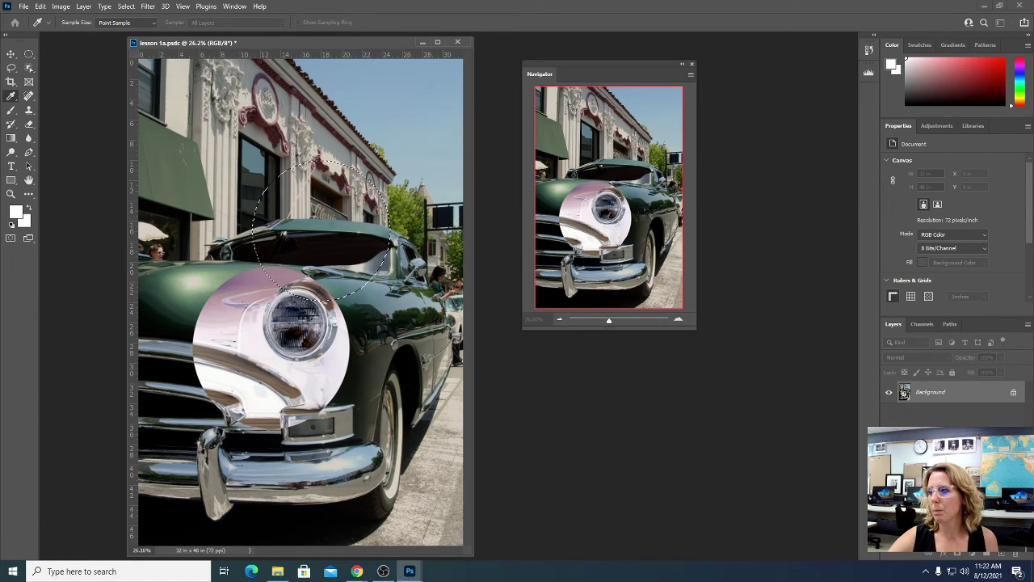
left_click_drag(569, 132, 611, 217)
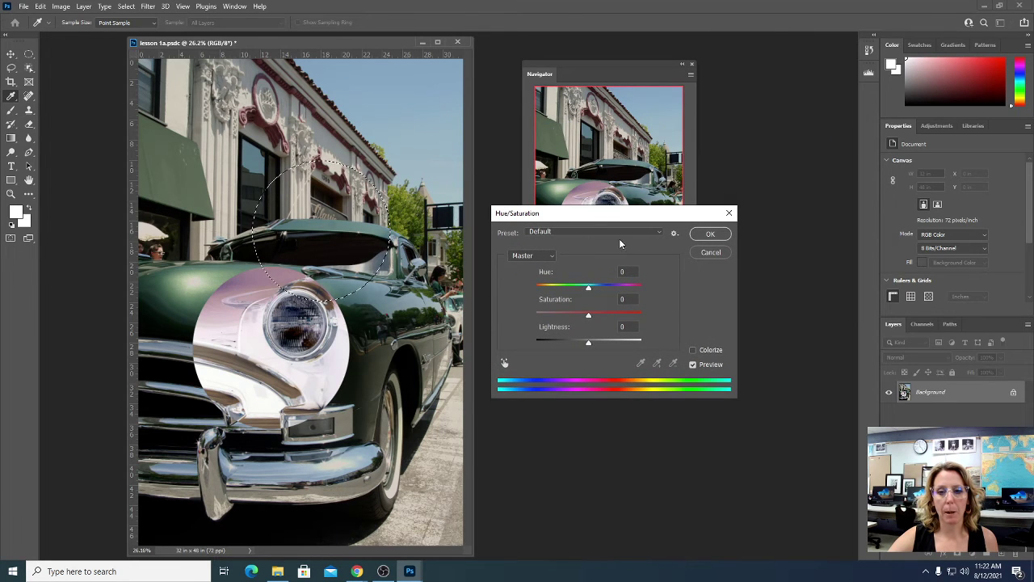
left_click_drag(591, 287, 635, 317)
mouse_move(589, 342)
left_mouse_down()
mouse_move(612, 343)
mouse_move(580, 339)
left_mouse_up()
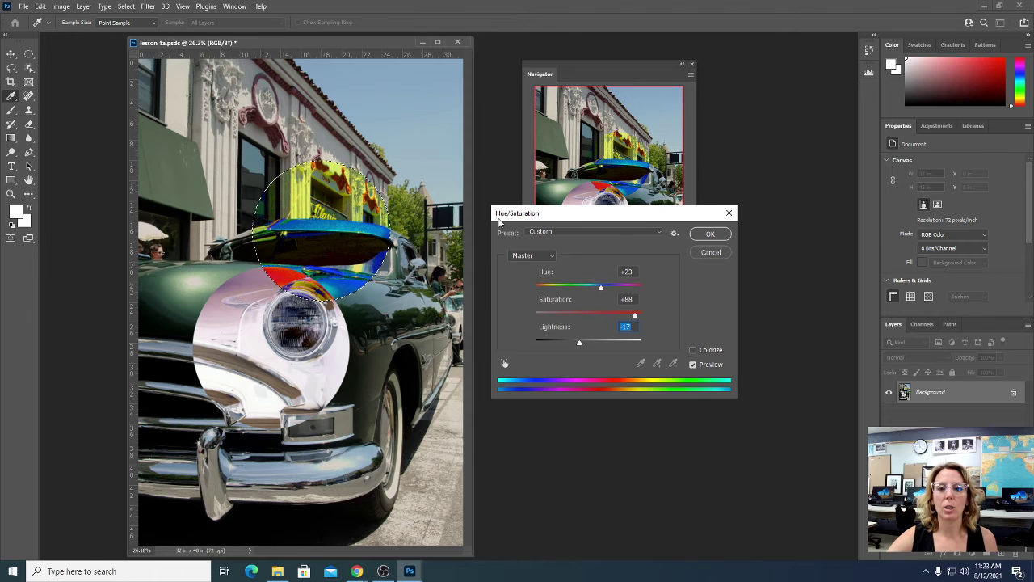
left_click(707, 234)
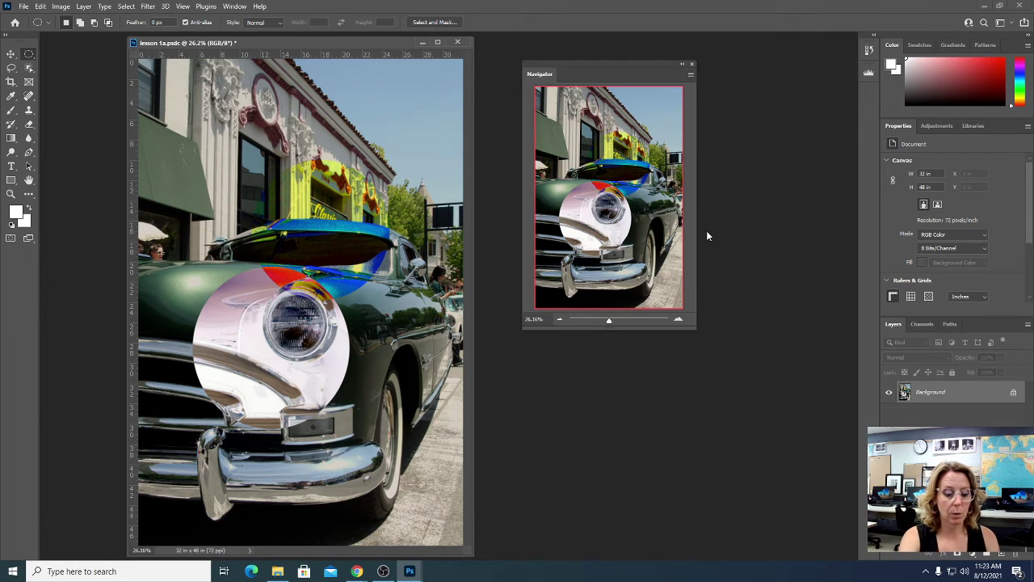
Step: Undo the Hue/Saturation adjustment and the round selection over the windshield and building
key("ctrl+z")
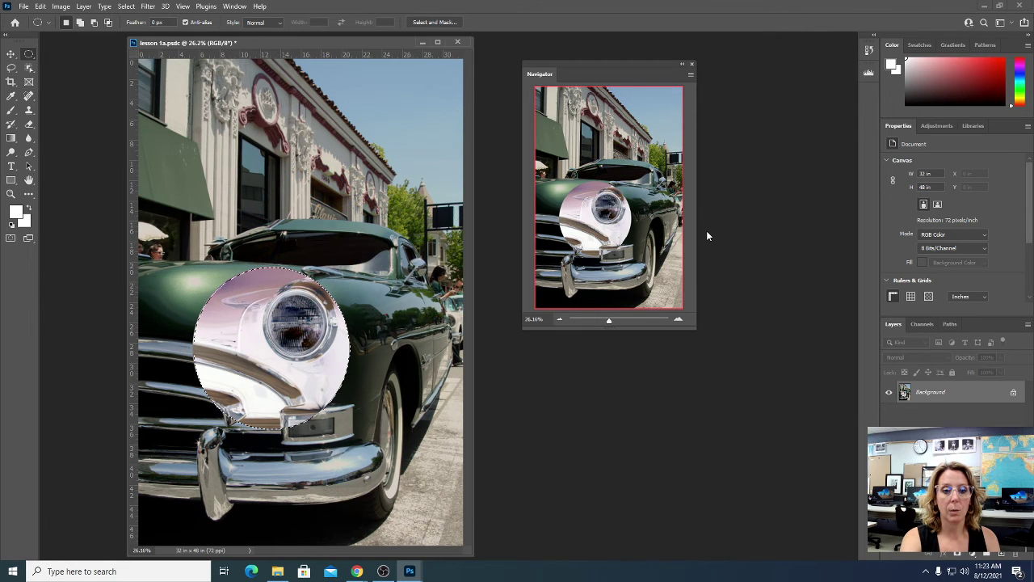
Step: Undo the color inversion and the round selection around the headlight and grille edge
key("ctrl+z")
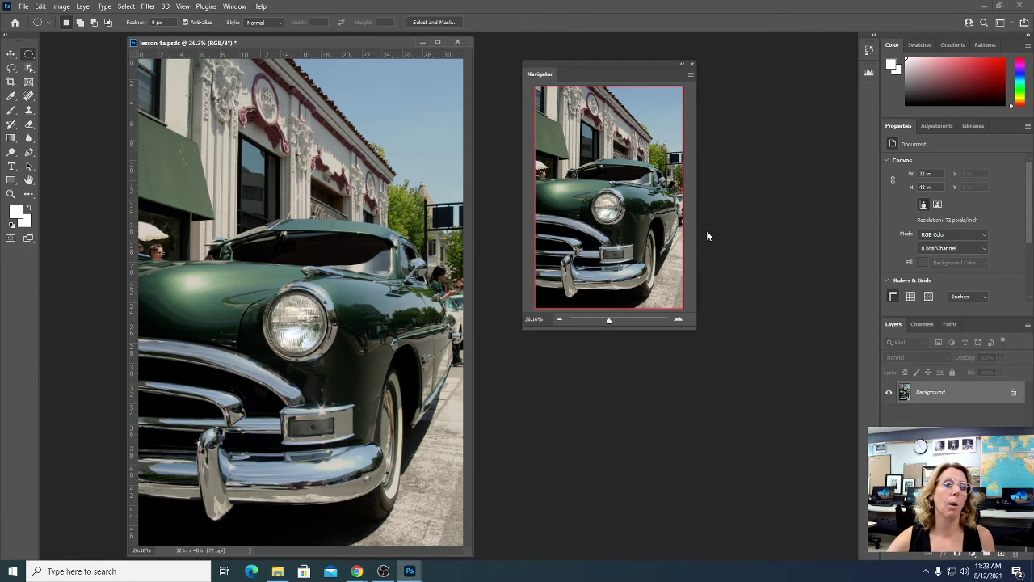
Step: Select a round area around the headlight and grille and apply Channel Mixer with Red -163, Green +147 and Blue -122
left_click_drag(199, 263, 341, 432)
left_click(69, 8)
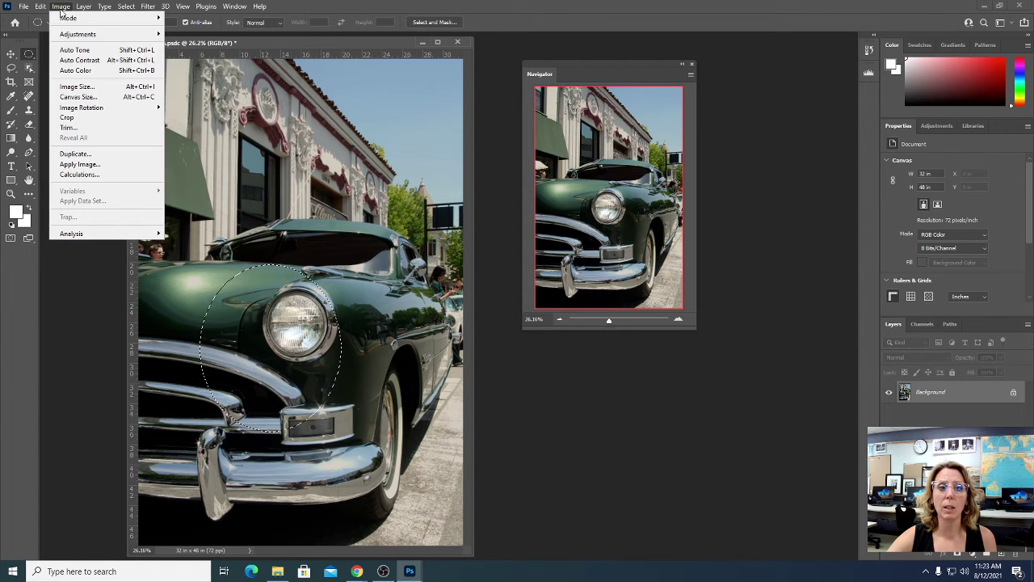
mouse_move(97, 38)
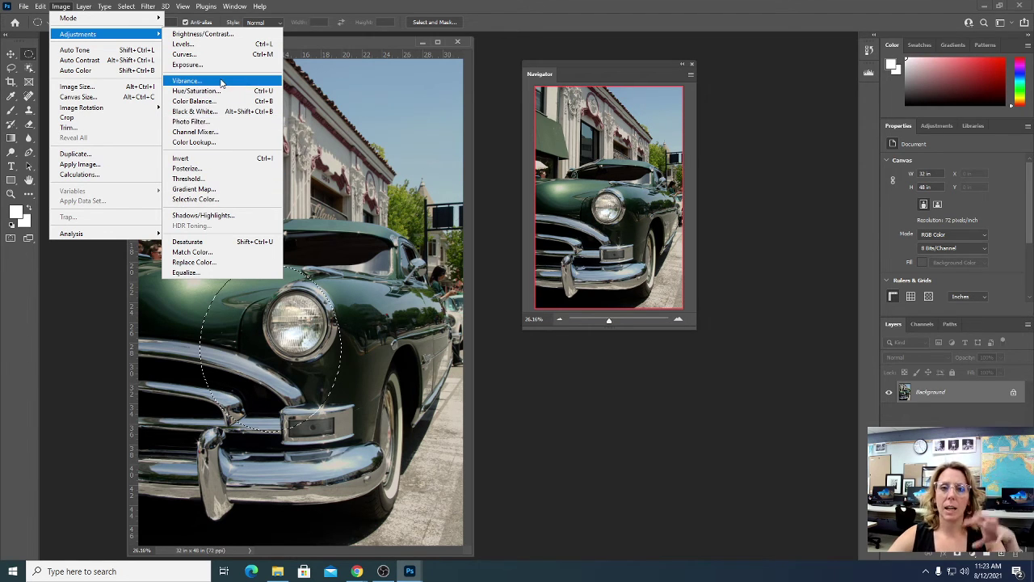
left_click(219, 133)
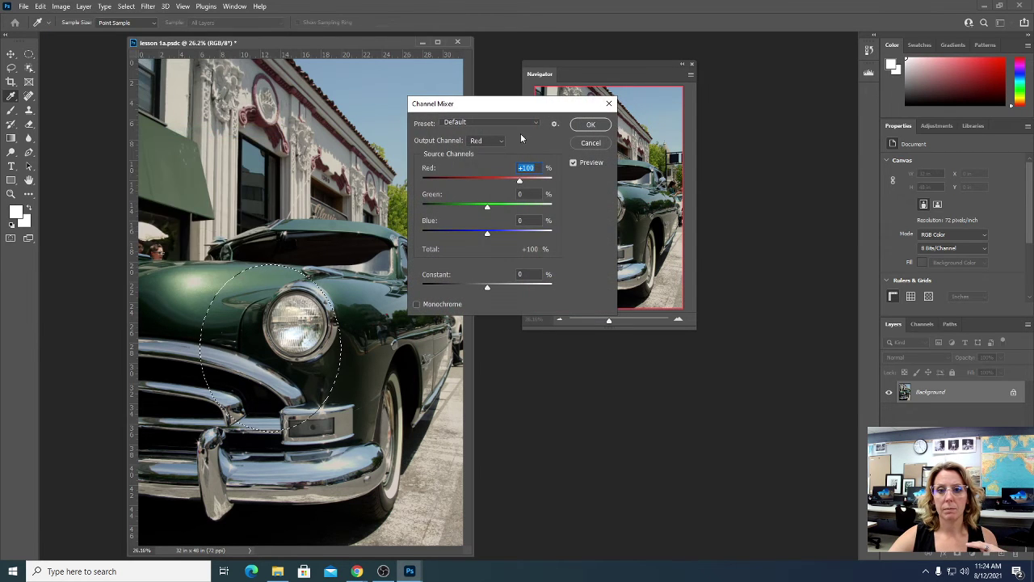
left_click_drag(519, 181, 434, 180)
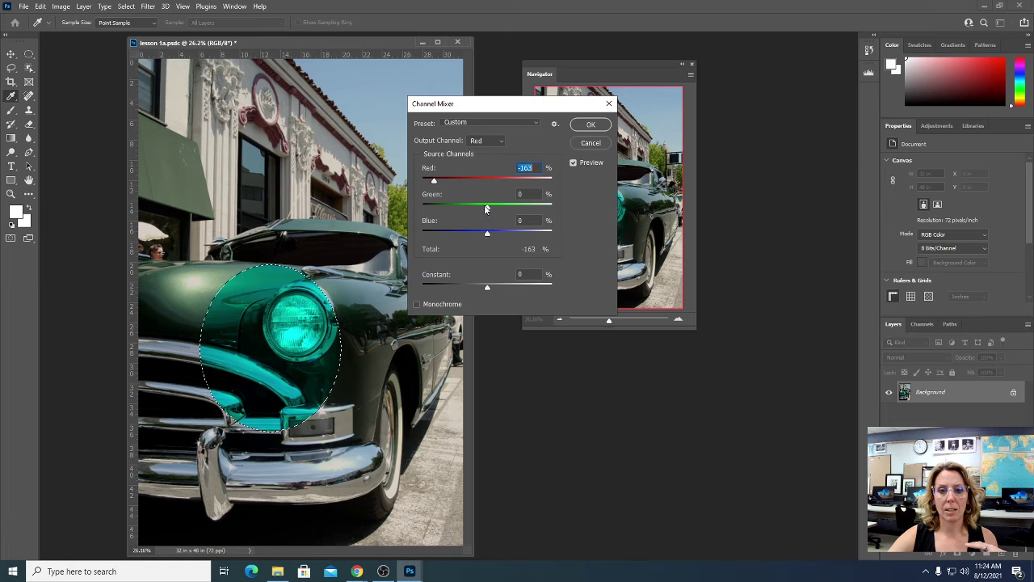
left_click_drag(488, 207, 534, 207)
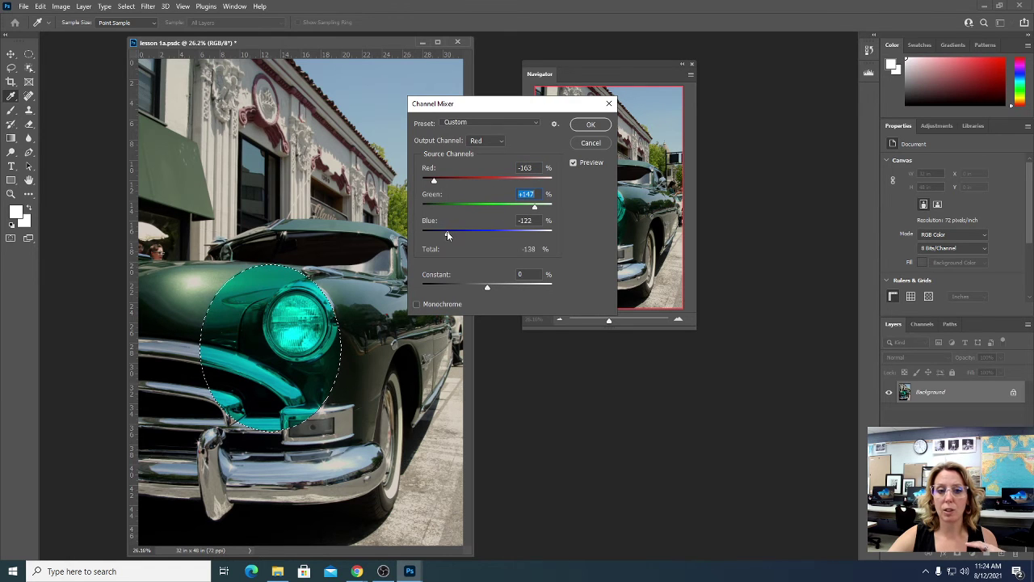
left_click(593, 124)
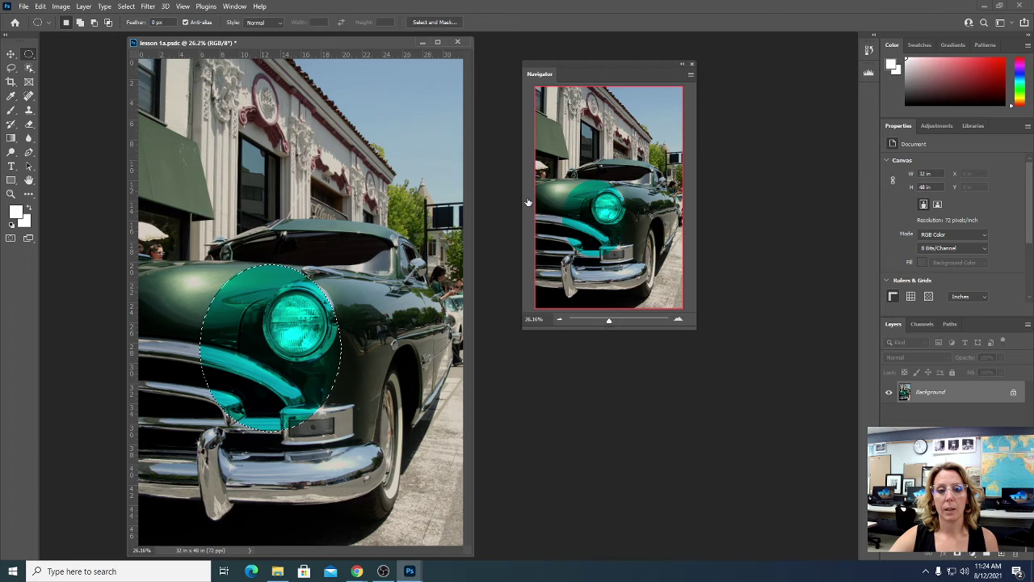
Step: Apply Hue/Saturation with Hue -67 and Saturation +78 to a round area over the windshield, hood and headlight, and deselect it
left_click_drag(273, 204, 436, 350)
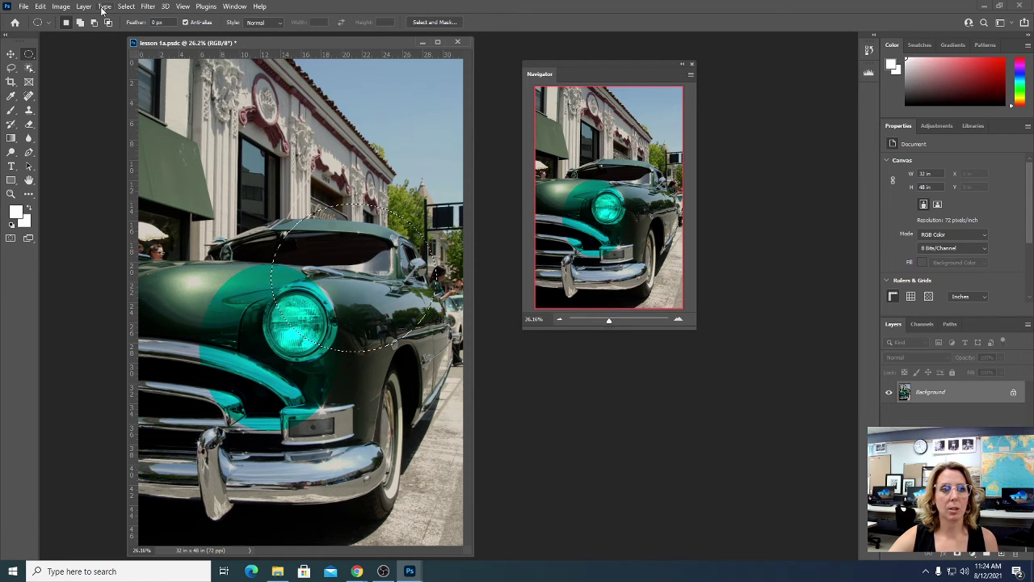
left_click(126, 6)
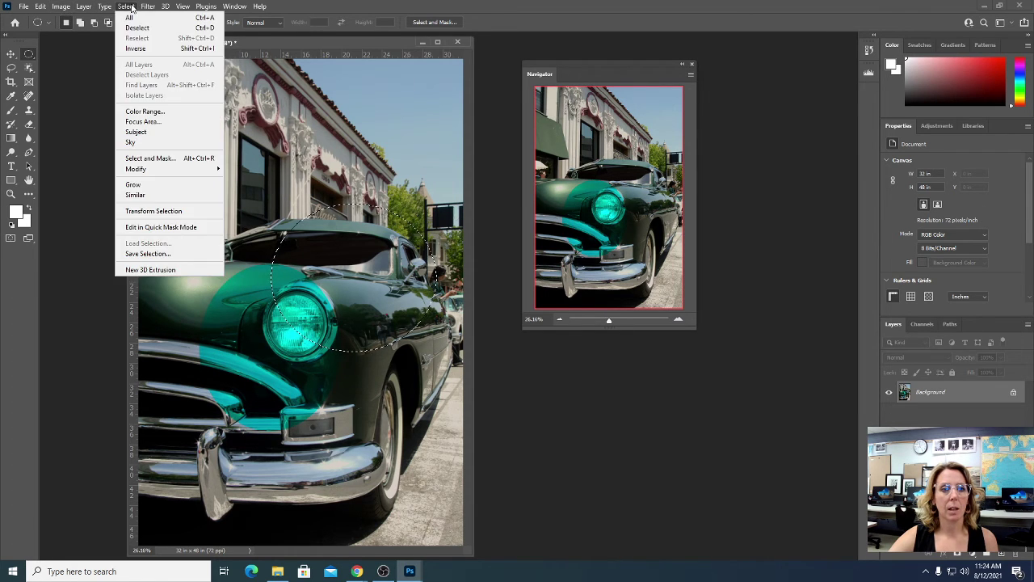
mouse_move(63, 7)
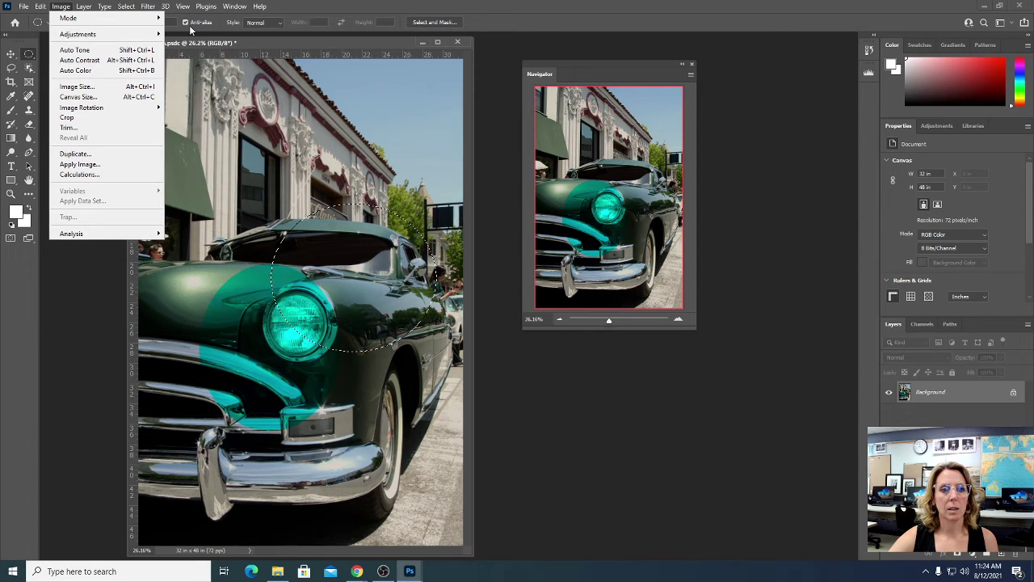
mouse_move(142, 34)
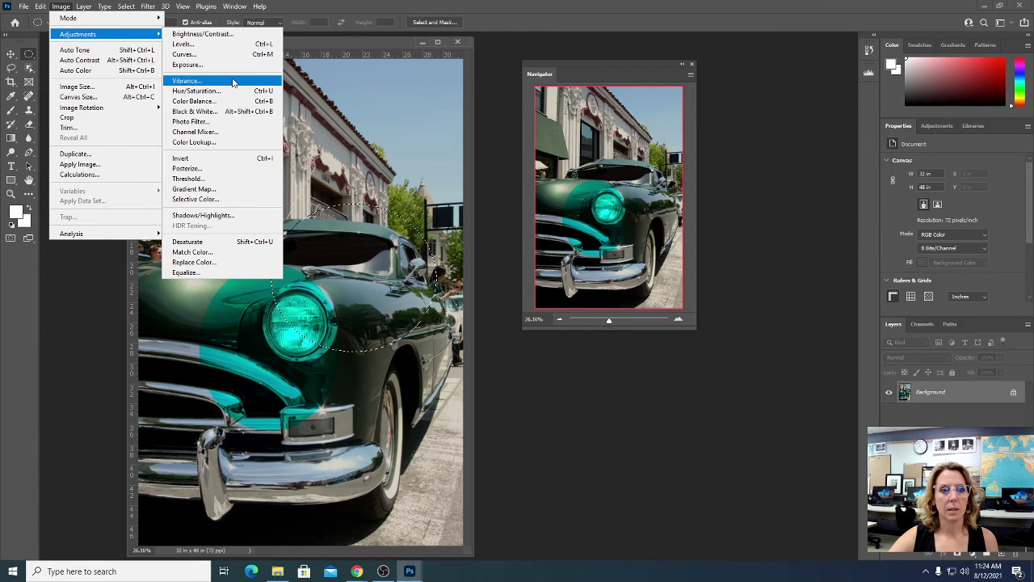
left_click(202, 90)
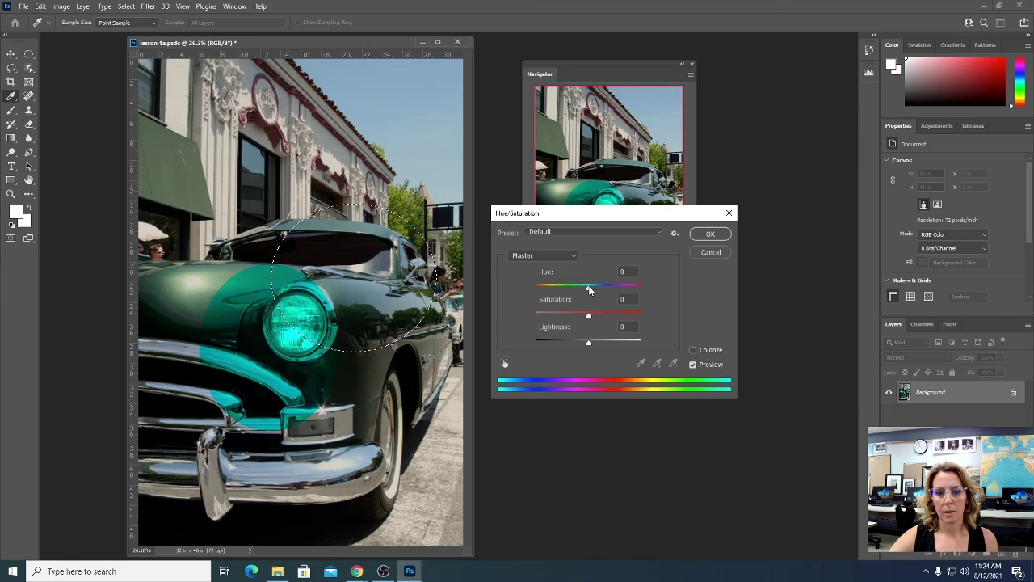
left_click_drag(588, 288, 629, 315)
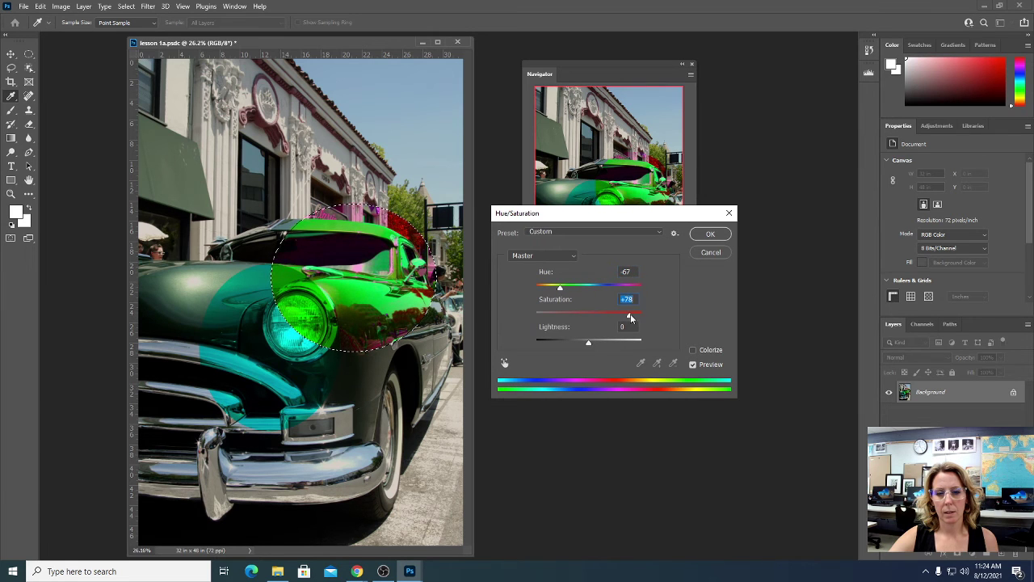
left_click(716, 239)
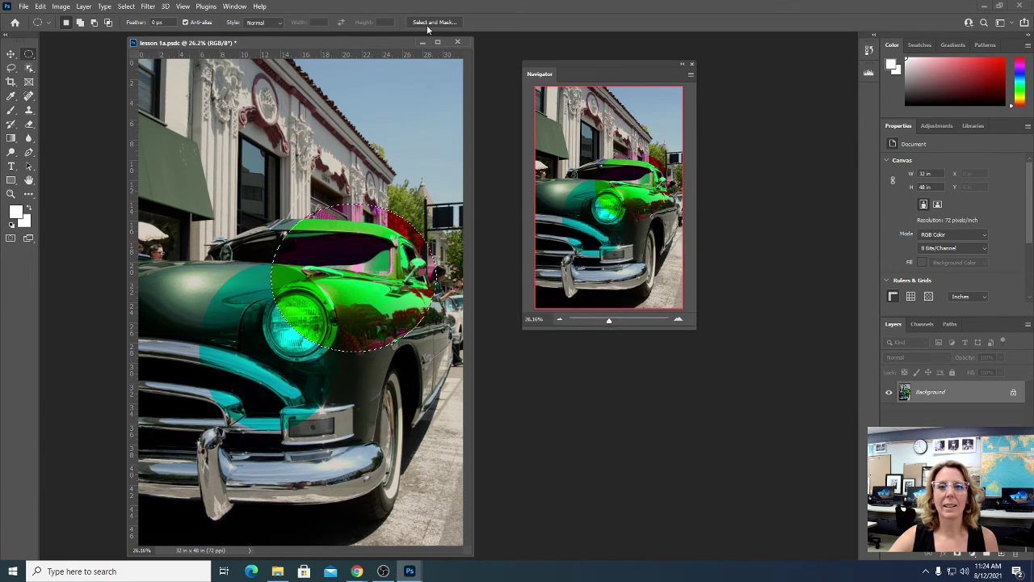
left_click(131, 10)
left_click(142, 29)
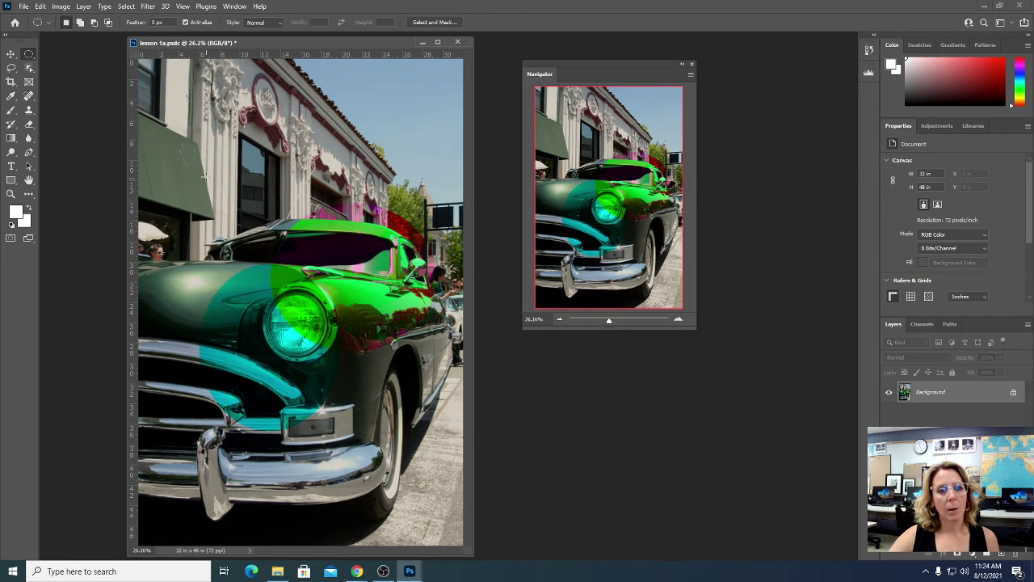
Step: Select a round area over the building, windshield and hood, and invert the selection
left_click_drag(185, 140, 370, 326)
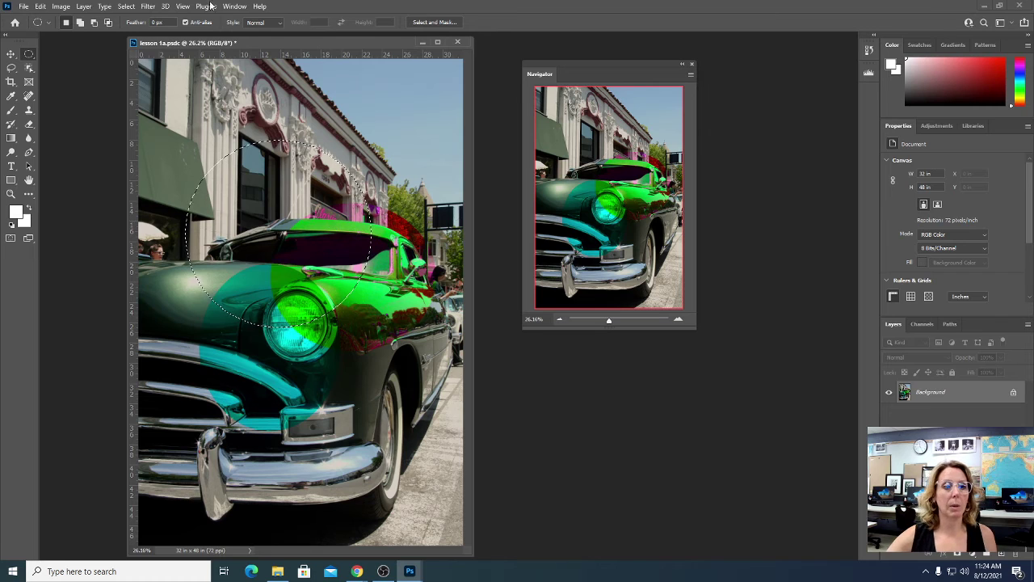
left_click(126, 6)
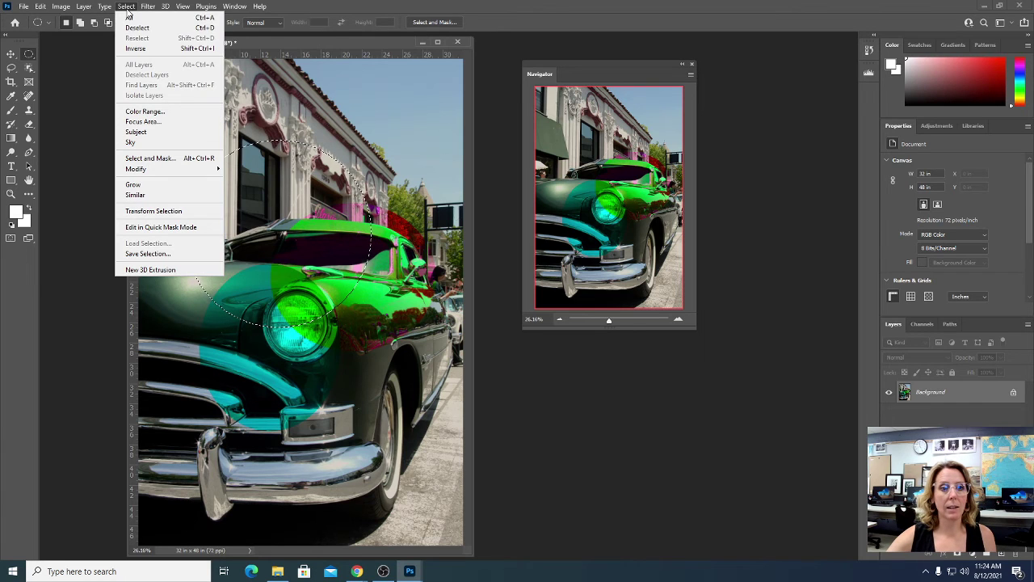
left_click(151, 49)
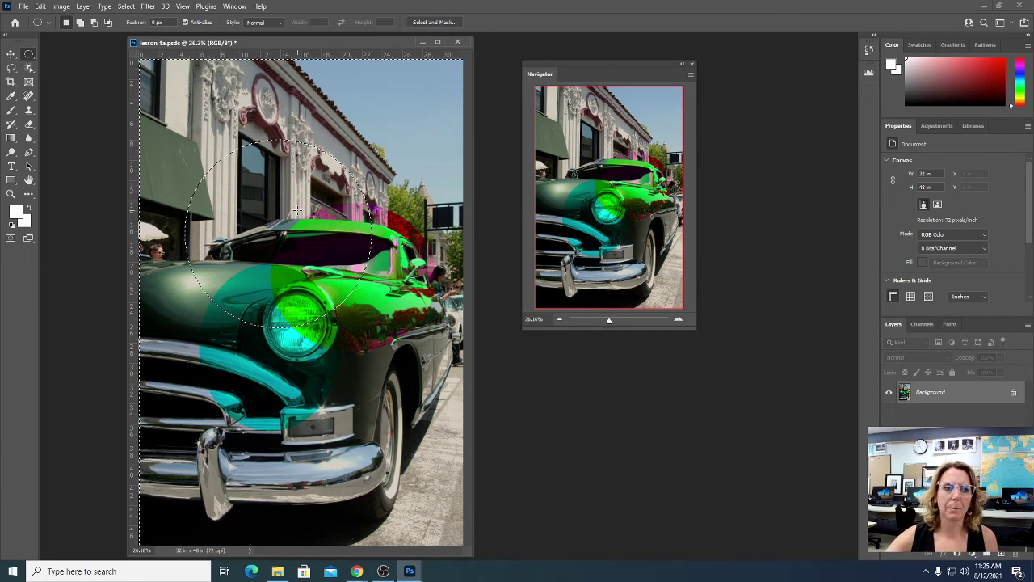
left_click(143, 10)
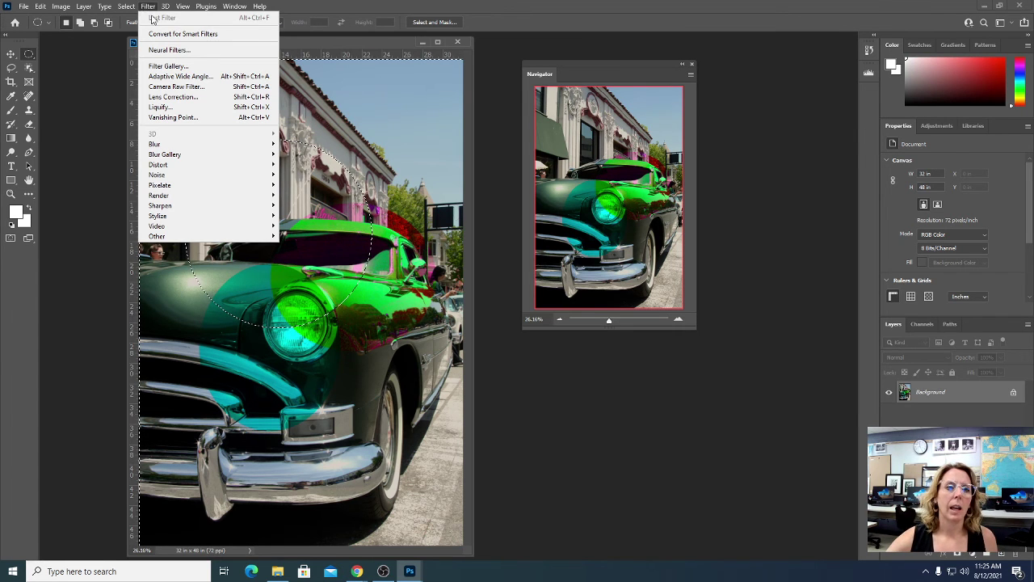
left_click(182, 67)
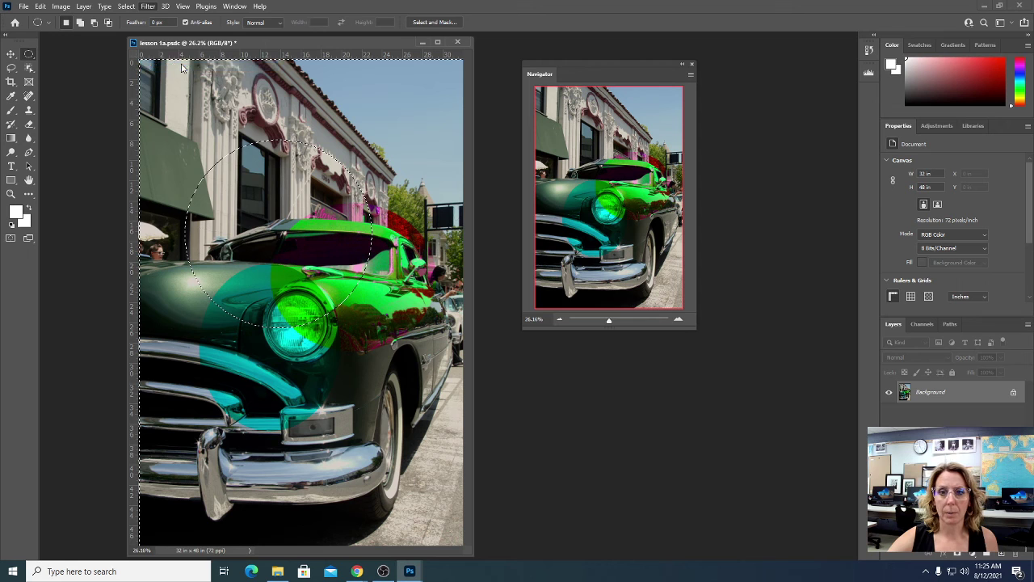
left_click_drag(630, 99, 459, 105)
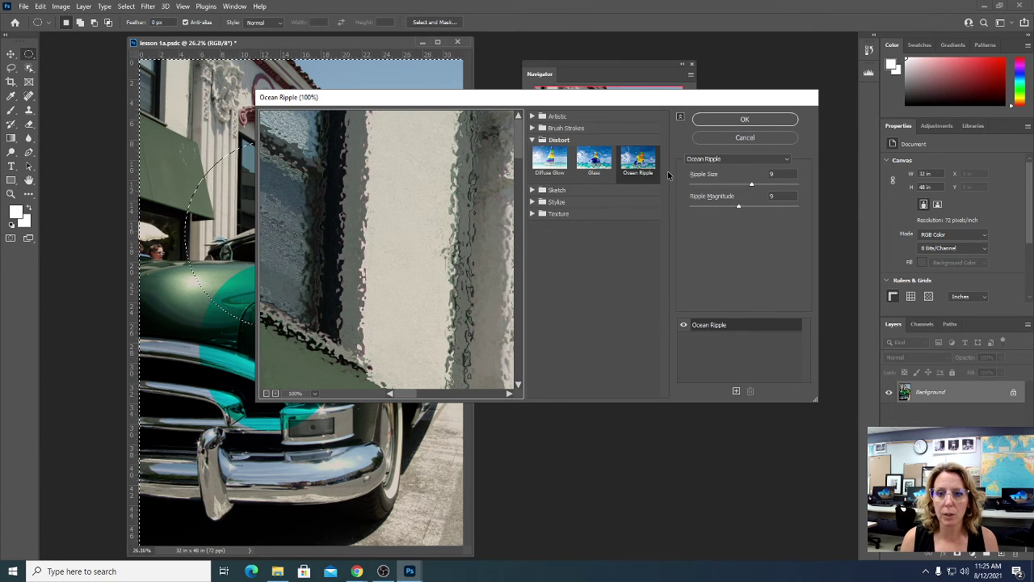
left_click(532, 139)
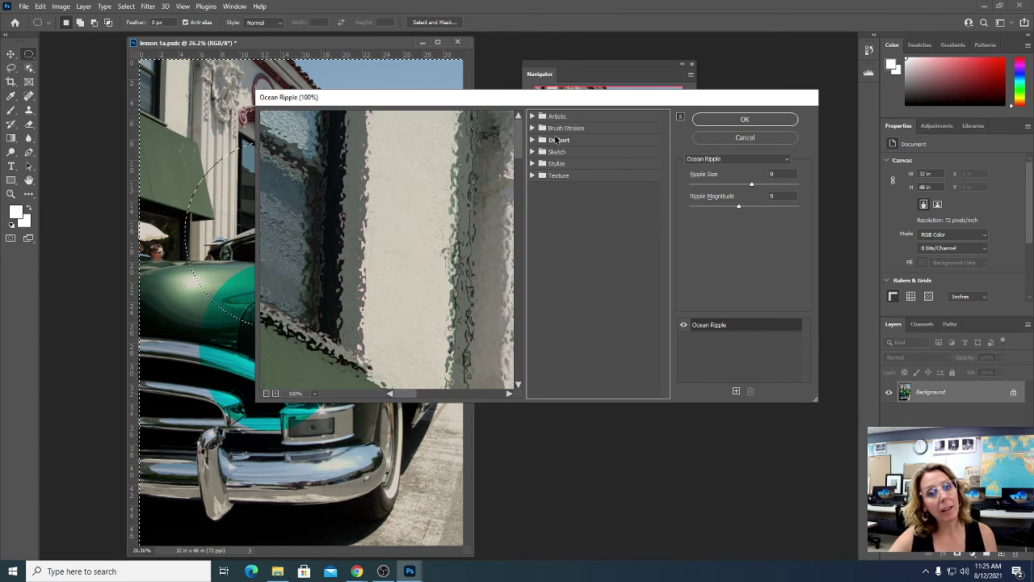
left_click(533, 117)
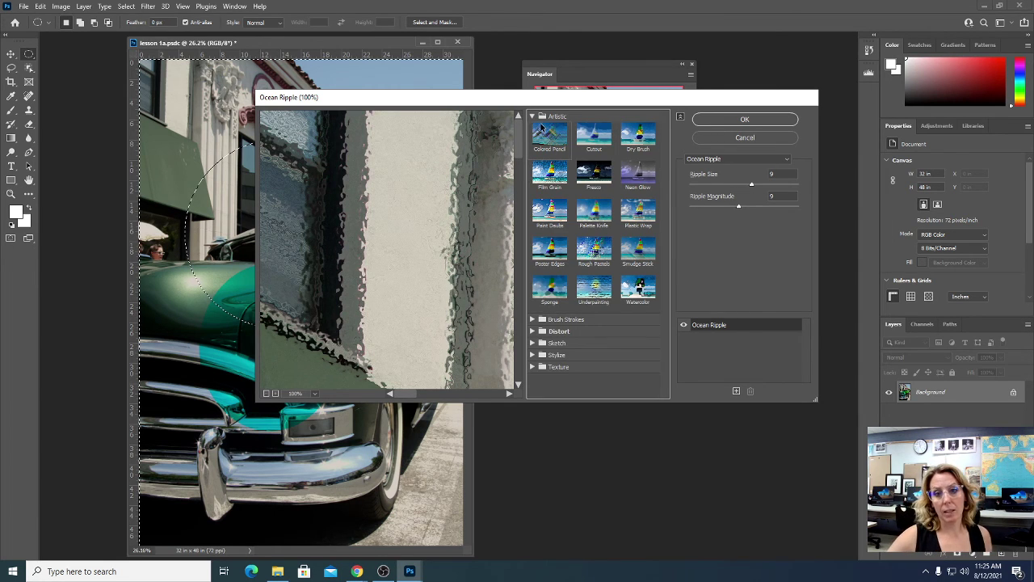
left_click(591, 141)
left_click(637, 139)
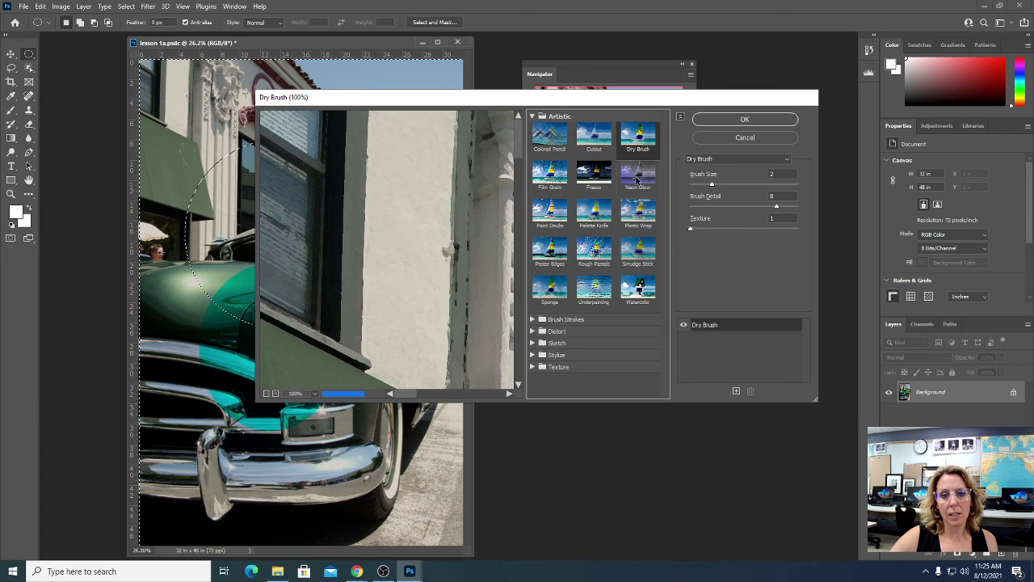
left_click(637, 173)
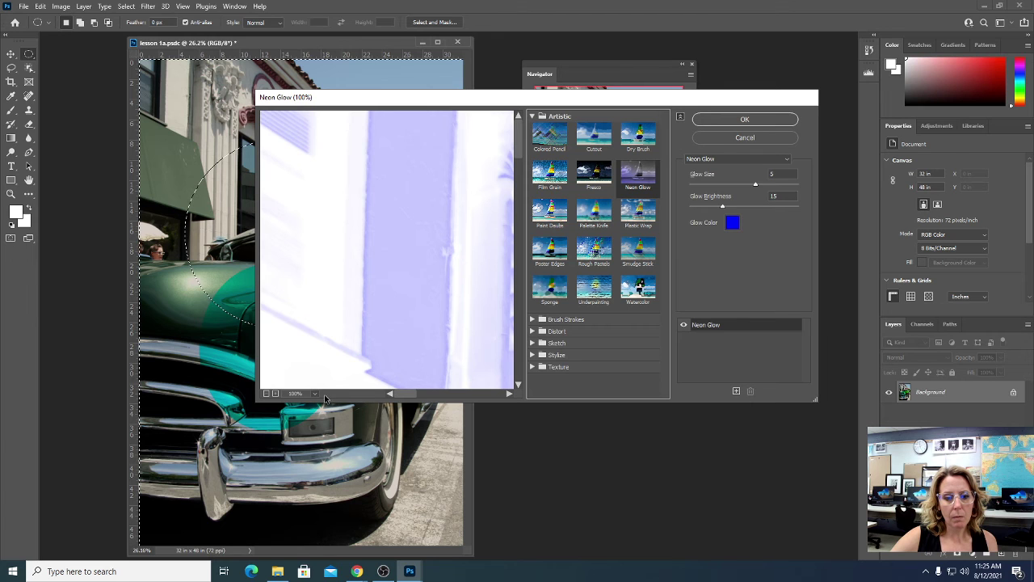
left_click(315, 393)
left_click(326, 380)
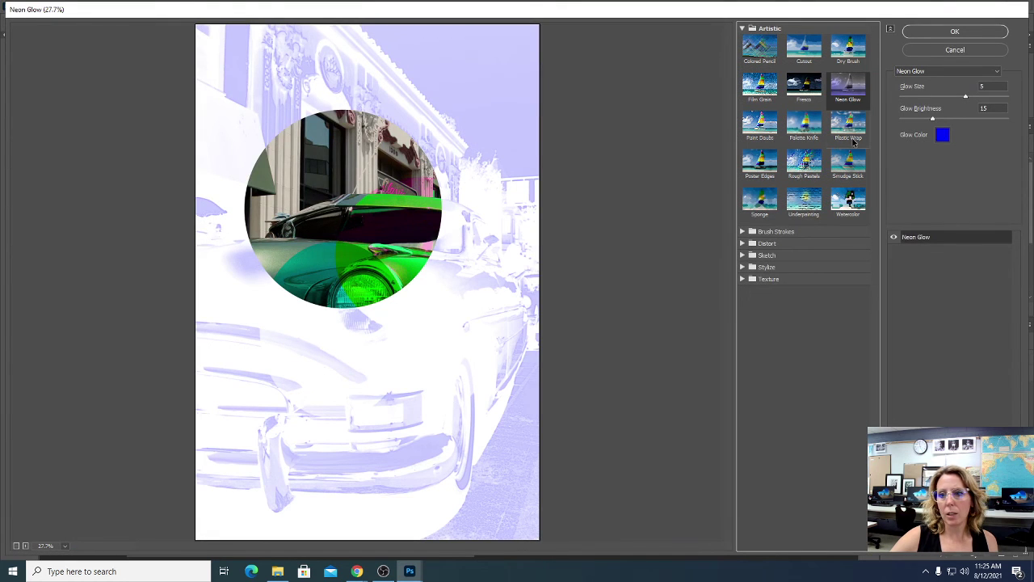
left_click(944, 51)
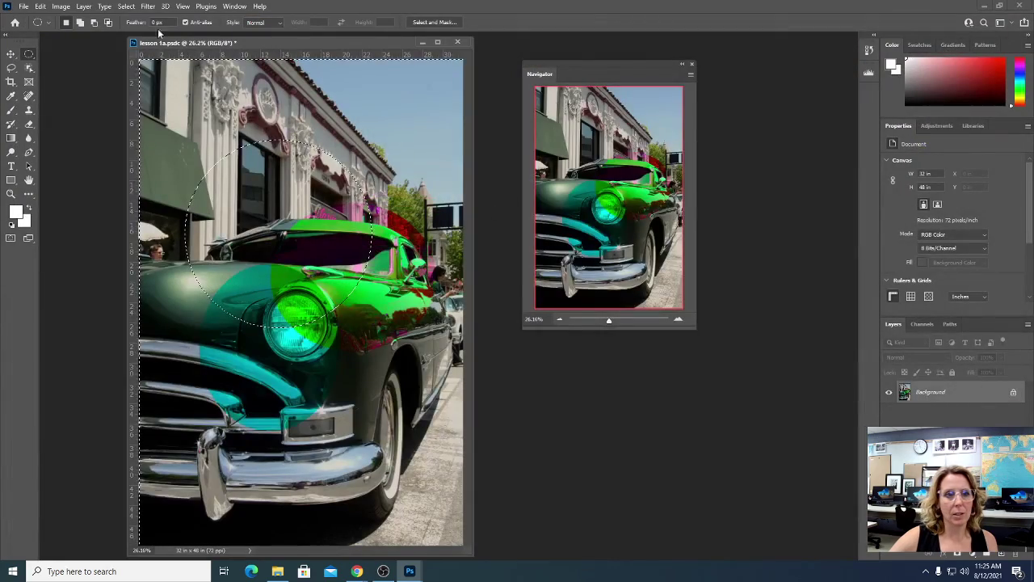
Step: Open the Filter Gallery, shrink its window and set its preview zoom to 12% to show the whole image
left_click(148, 6)
left_click(174, 67)
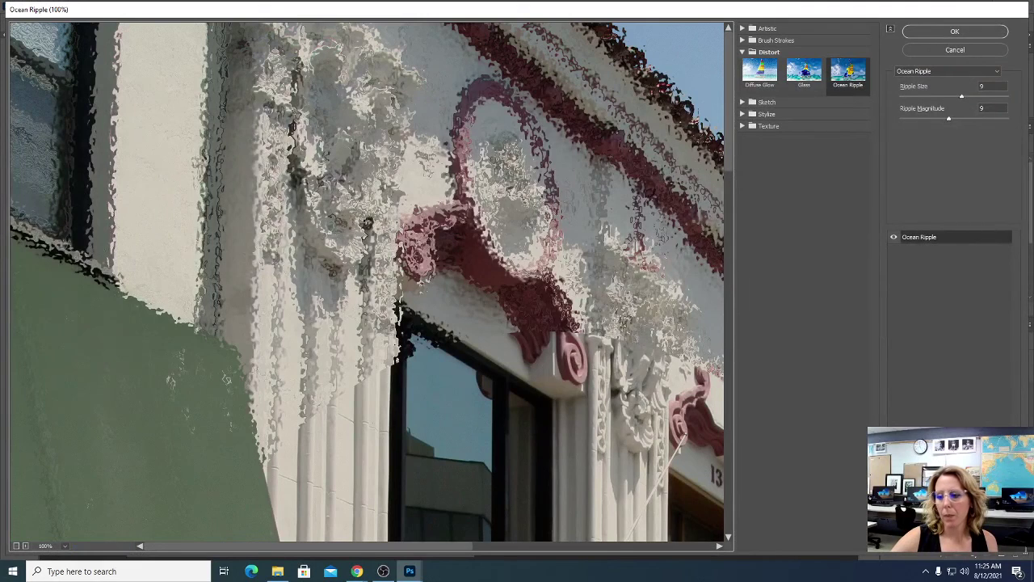
left_click_drag(1024, 554, 484, 426)
left_click_drag(302, 13, 482, 43)
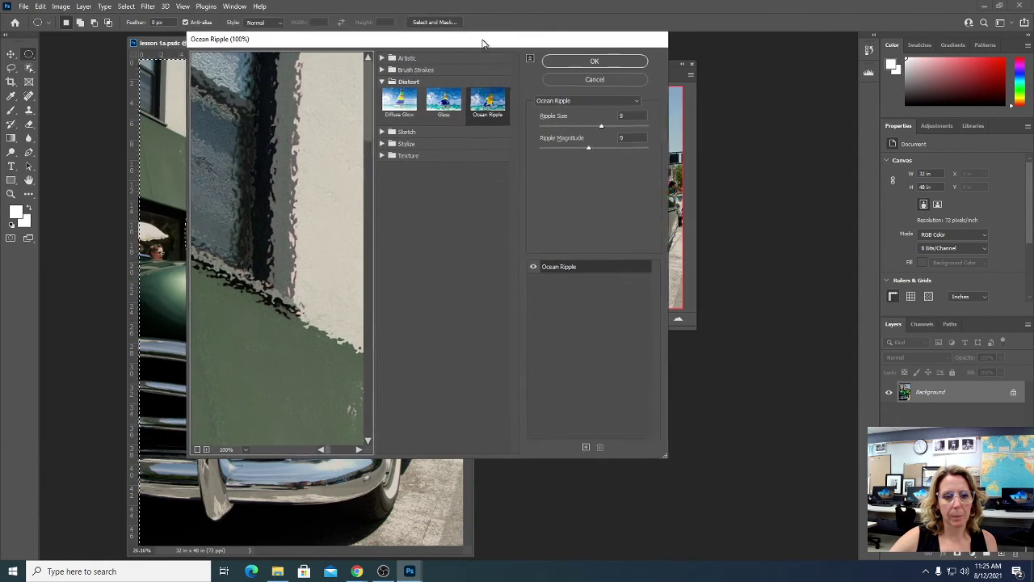
left_click(244, 449)
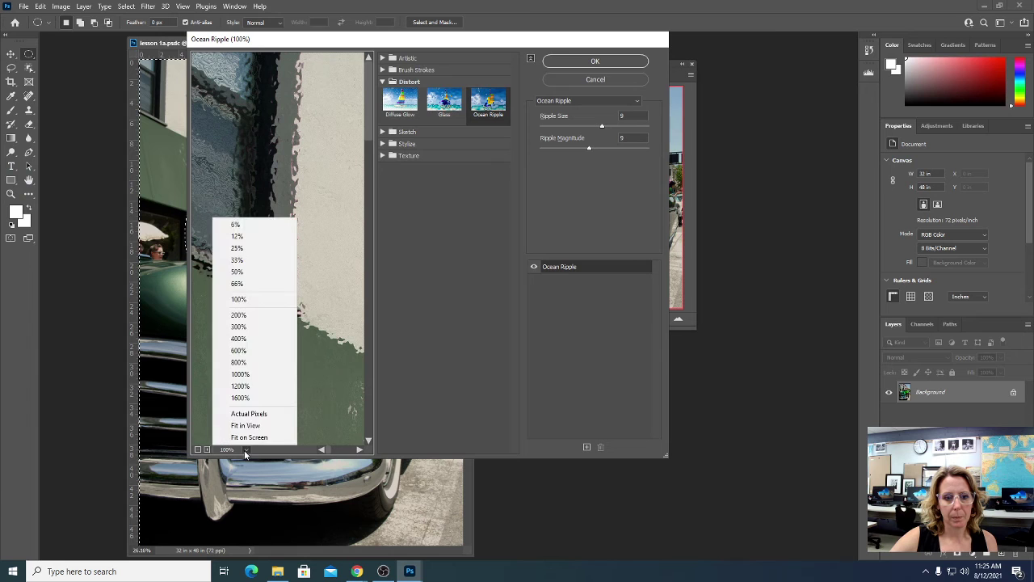
left_click(228, 283)
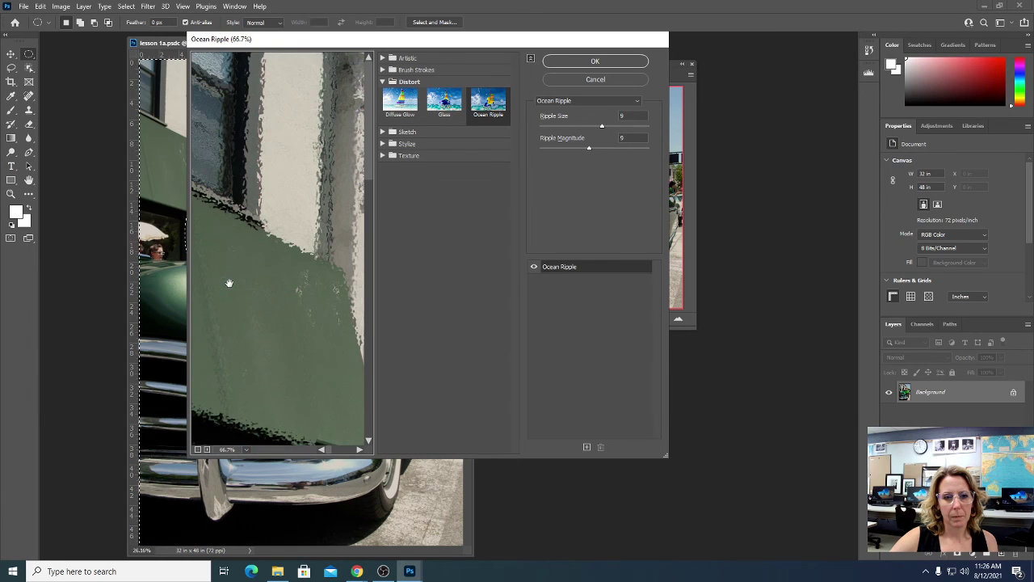
left_click(248, 450)
left_click(238, 234)
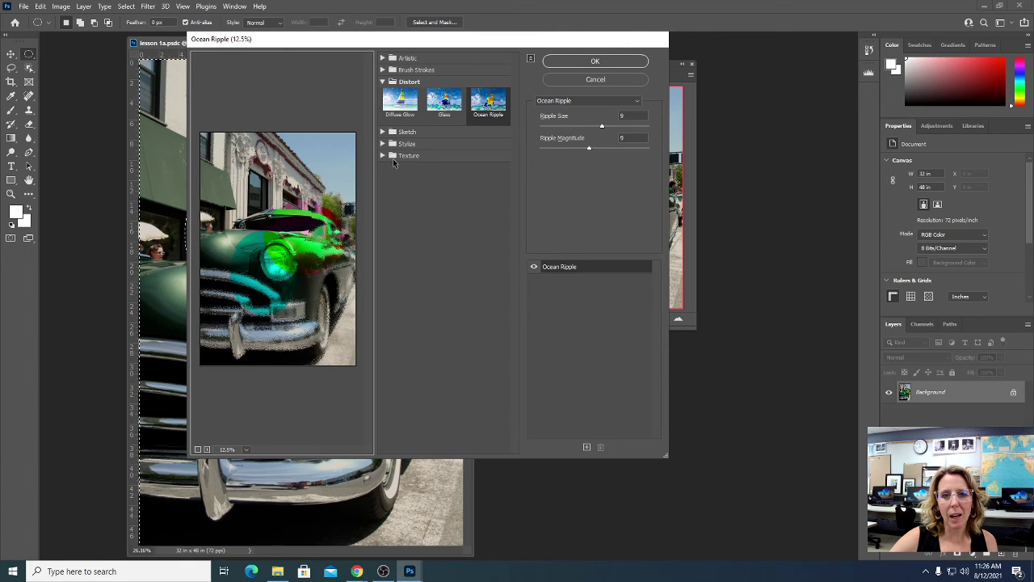
Step: Preview the Glass filter and the artistic Fresco, Neon Glow, Plastic Wrap, Smudge Stick and Watercolor filters on the inverted selection
left_click(443, 103)
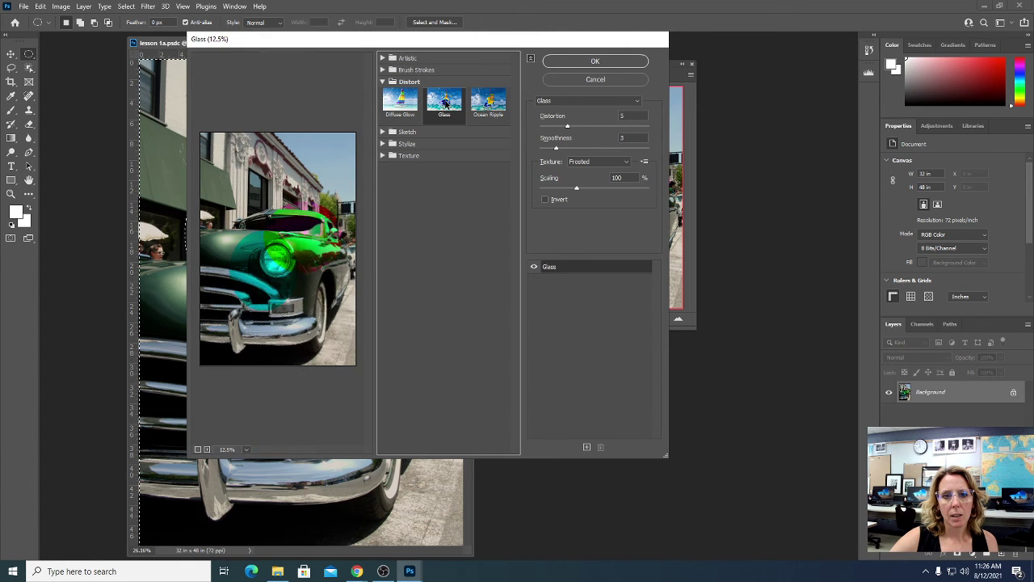
left_click(385, 59)
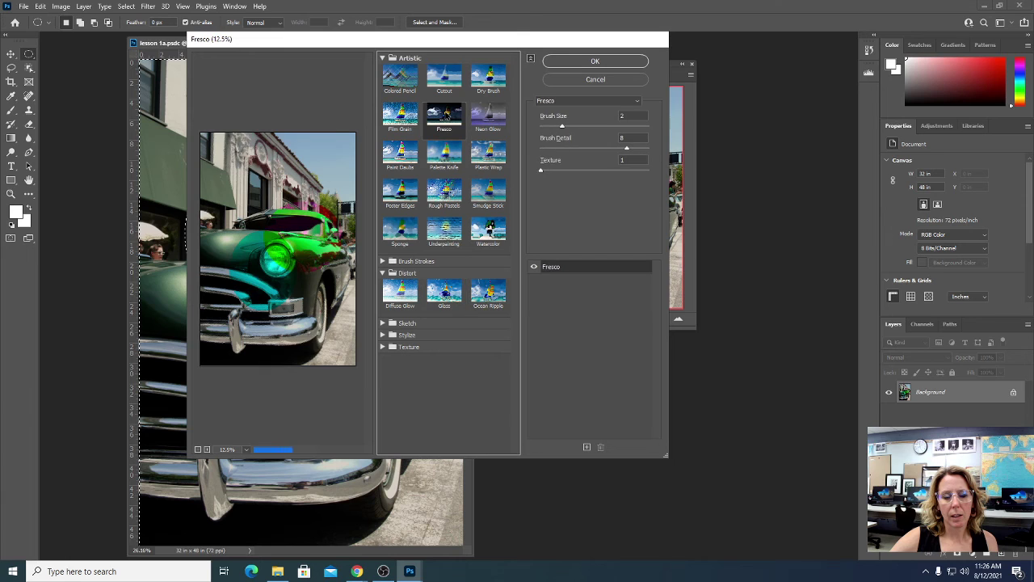
left_click(499, 119)
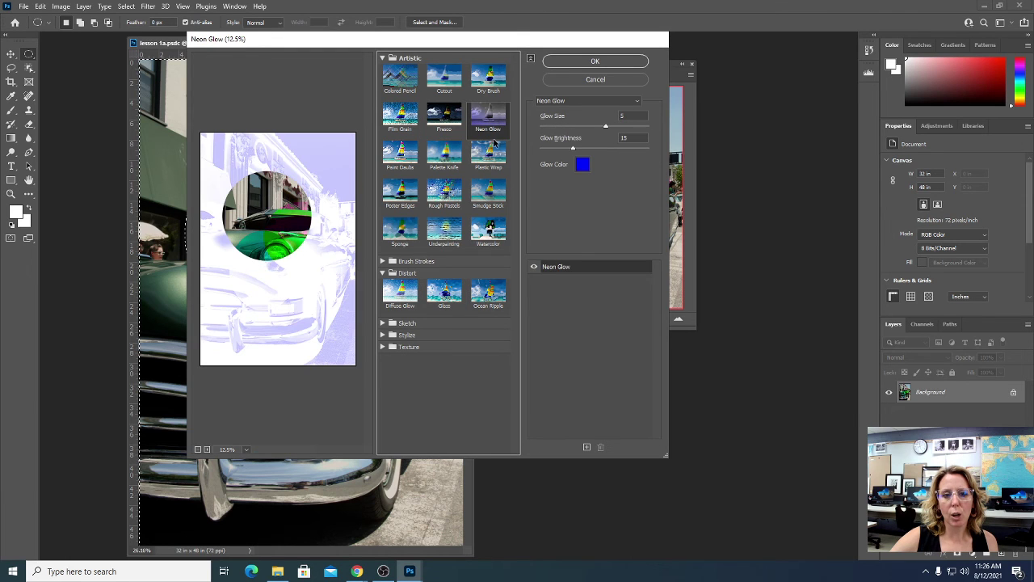
left_click(495, 151)
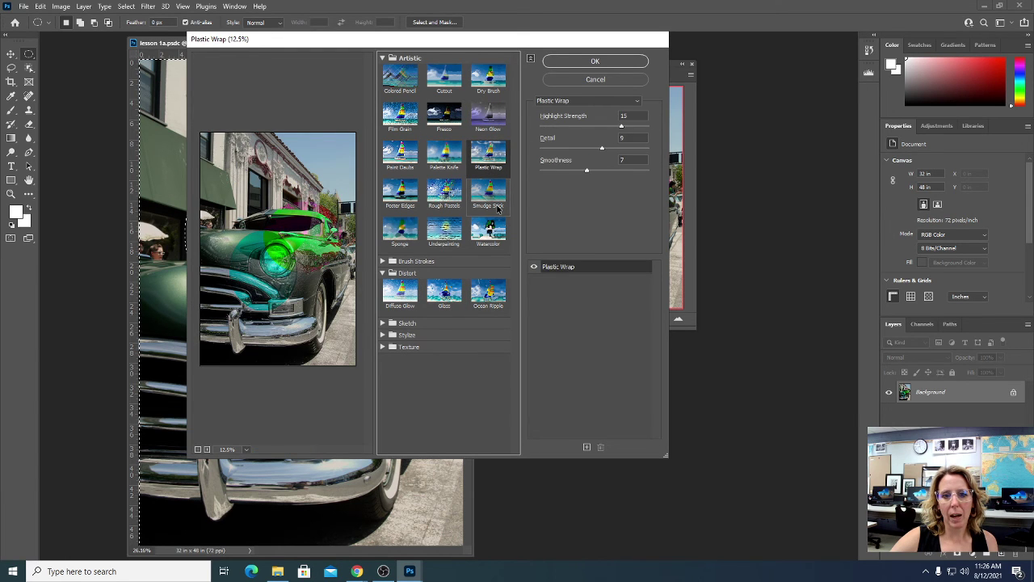
left_click(497, 209)
left_click(490, 231)
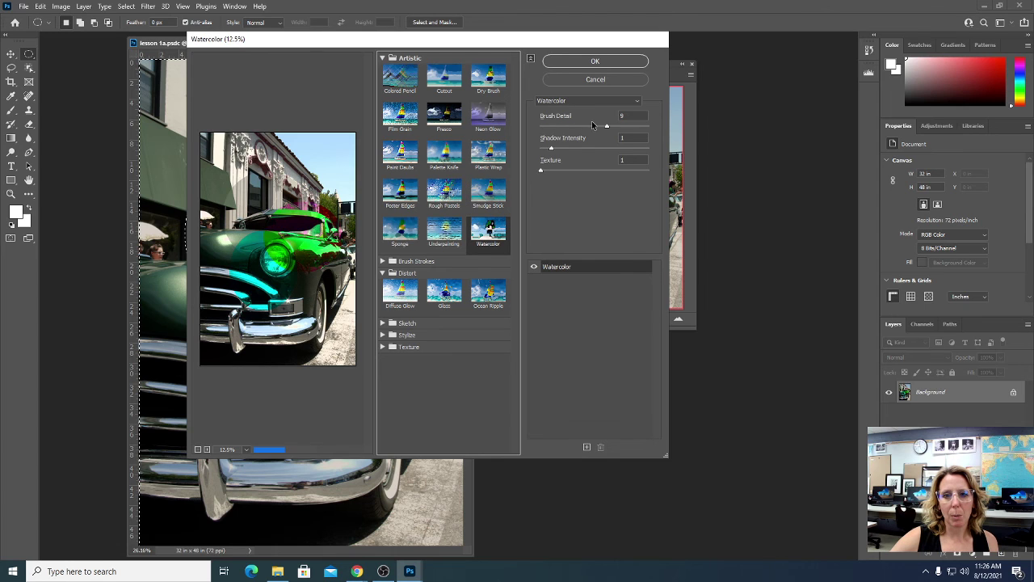
Step: Apply the Poster Edges filter outside the circle with Edge Thickness 6, Edge Intensity 5 and Posterization 1
left_click(399, 191)
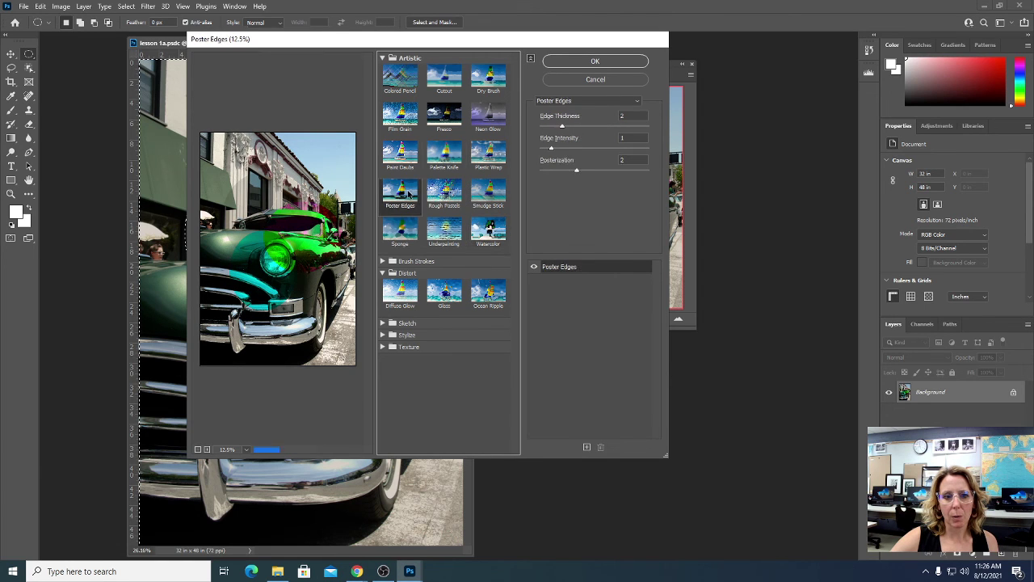
left_click_drag(563, 126, 554, 173)
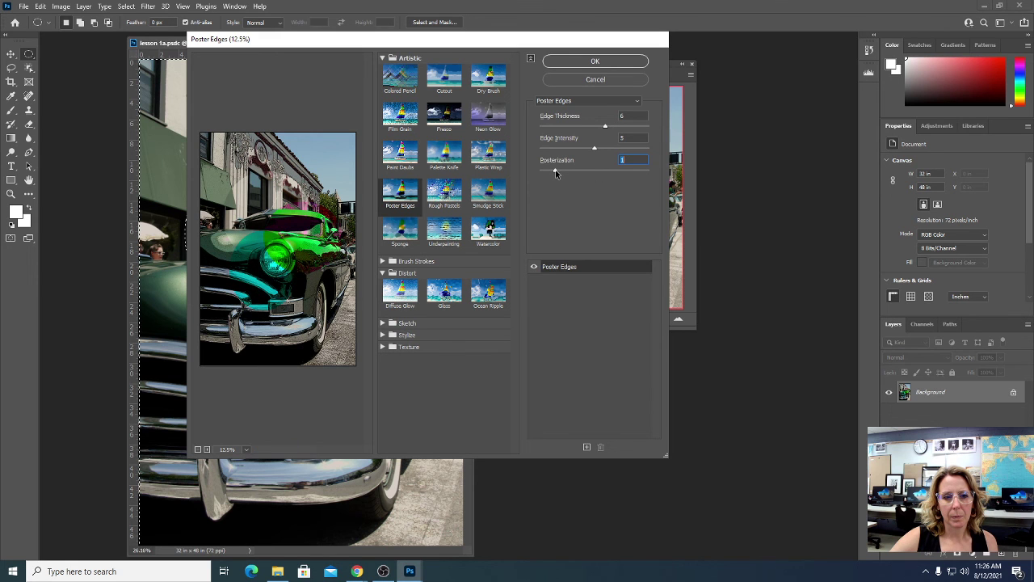
left_click(595, 62)
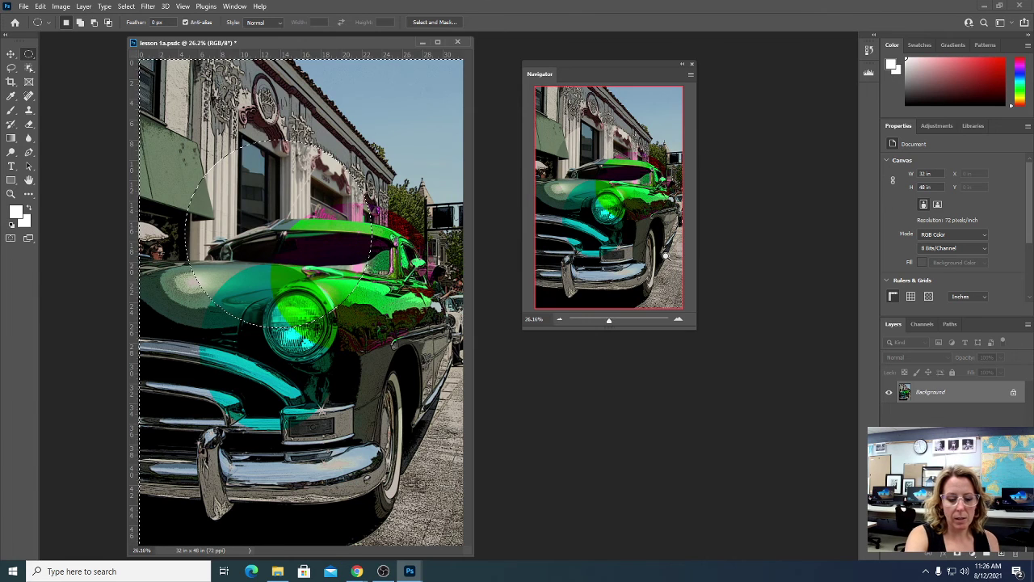
Step: Clear the selection and close the lesson 1a cloud document
key("ctrl+d")
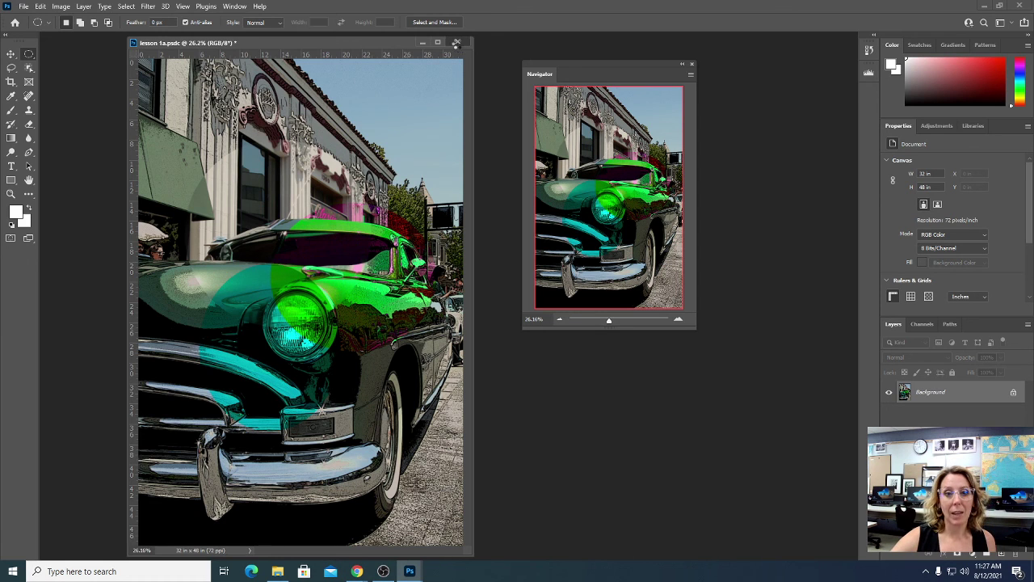
left_click(458, 43)
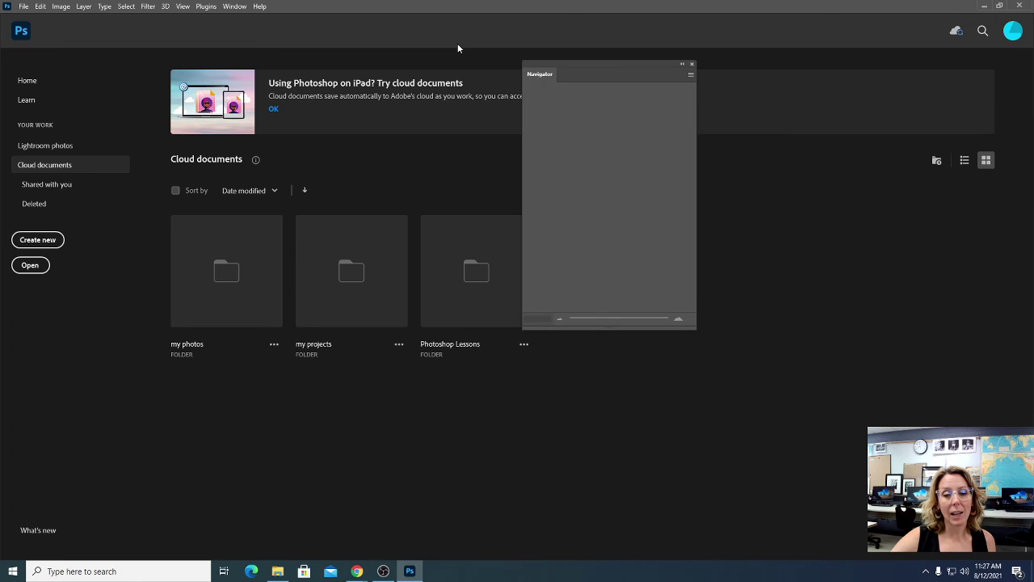